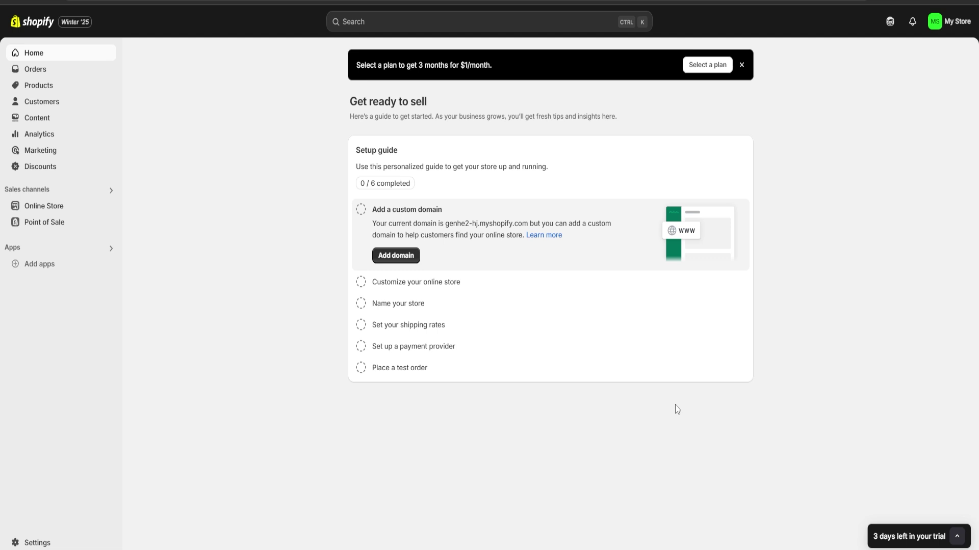
- Start a new product and title it "Wedding Photoshoots"
{"action": "left_click", "coordinate": [47, 90]}
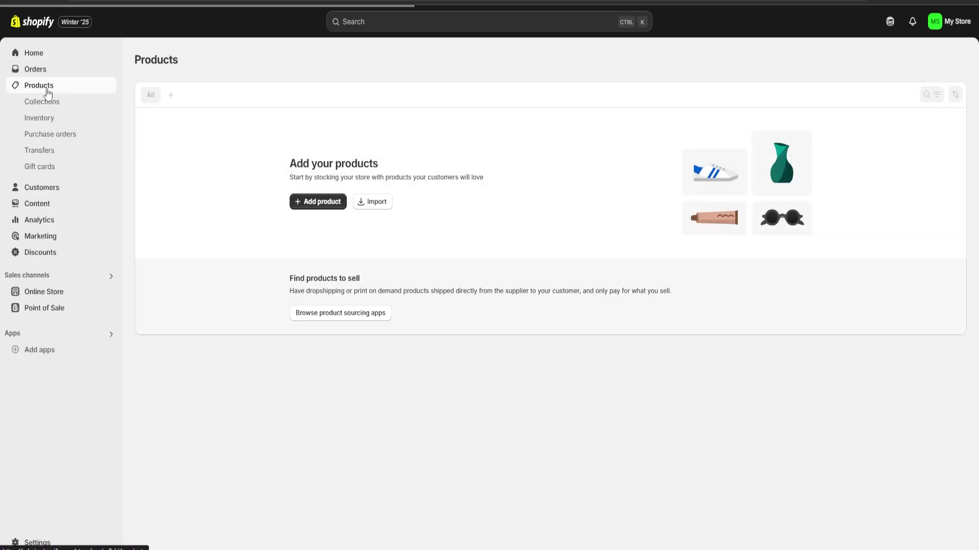
{"action": "left_click", "coordinate": [319, 204]}
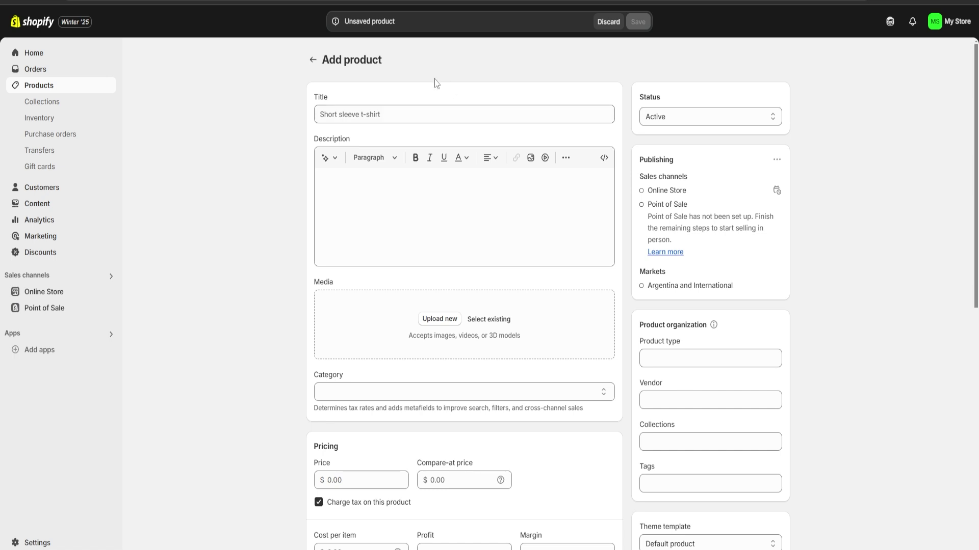
{"action": "left_click", "coordinate": [431, 112]}
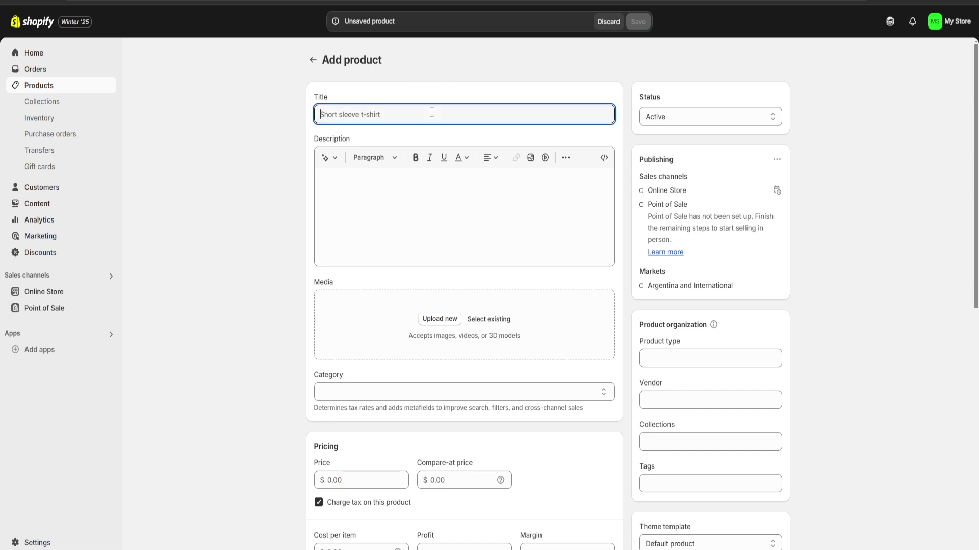
{"action": "type", "text": "WEdding Photoshoots"}
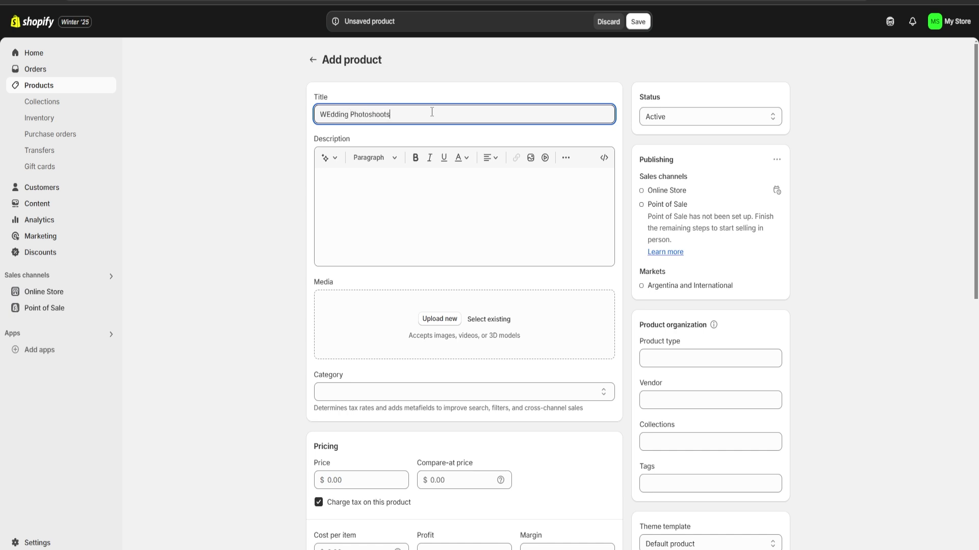
- Generate the product description from the copied title "Wedding Photoshoots" as keywords in the Expert tone, and keep the generated text
{"action": "key", "text": "ctrl+a"}
{"action": "key", "text": "ctrl+c"}
{"action": "left_click", "coordinate": [377, 230]}
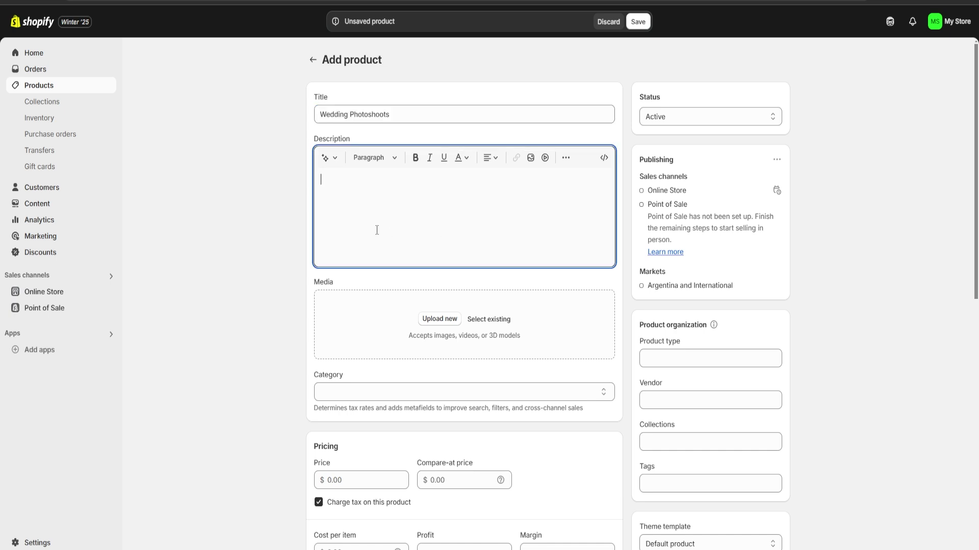
{"action": "left_click", "coordinate": [330, 159]}
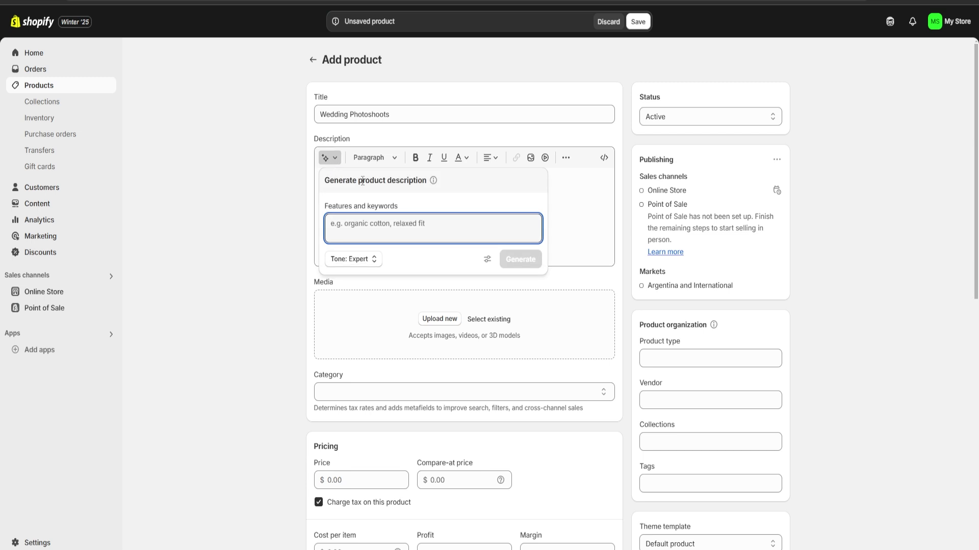
{"action": "key", "text": "ctrl+v"}
{"action": "left_click_drag", "start_coordinate": [323, 182], "coordinate": [472, 196]}
{"action": "left_click", "coordinate": [458, 192]}
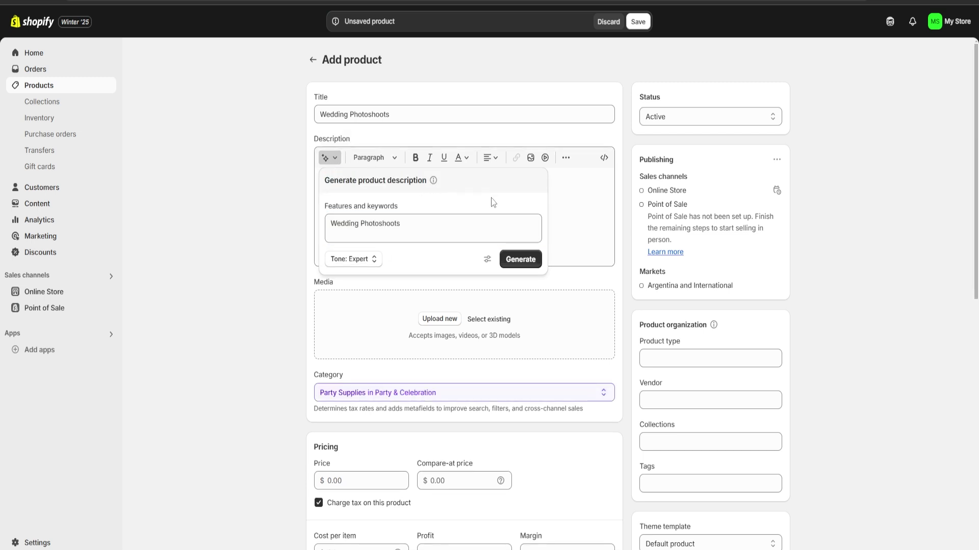
{"action": "left_click", "coordinate": [521, 259]}
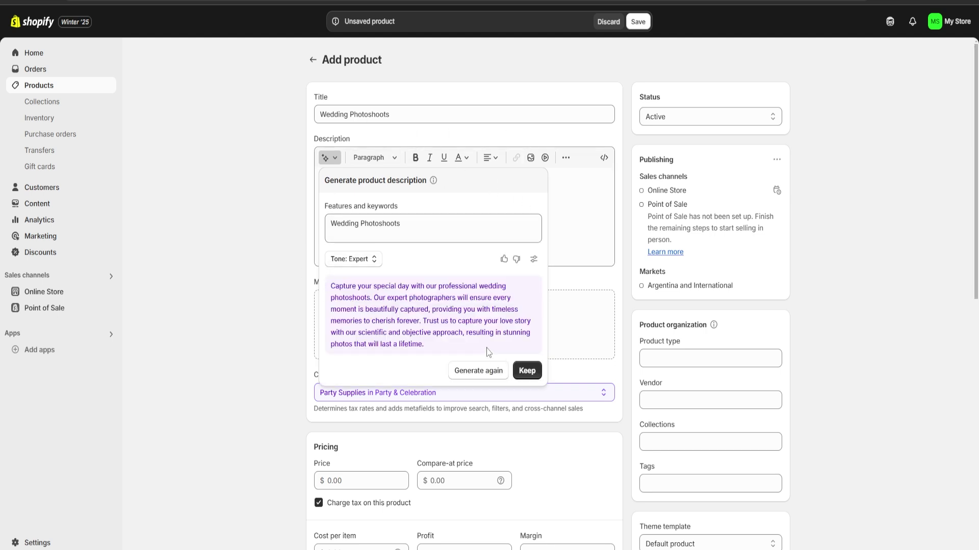
{"action": "mouse_move", "coordinate": [429, 345]}
{"action": "left_mouse_down"}
{"action": "mouse_move", "coordinate": [317, 300]}
{"action": "mouse_move", "coordinate": [387, 308]}
{"action": "mouse_move", "coordinate": [441, 347]}
{"action": "left_mouse_up"}
{"action": "left_click", "coordinate": [530, 371]}
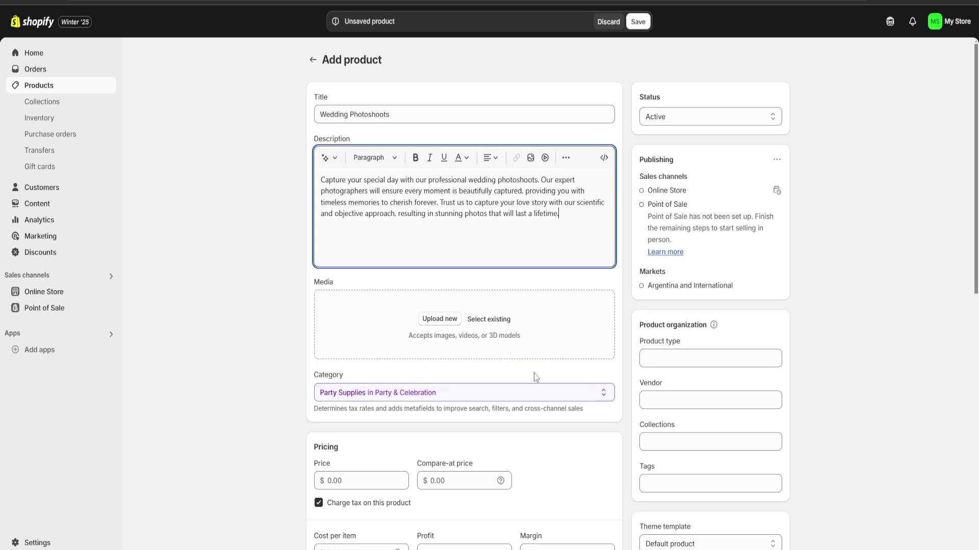
{"action": "mouse_move", "coordinate": [574, 218]}
{"action": "left_mouse_down"}
{"action": "mouse_move", "coordinate": [321, 179]}
{"action": "mouse_move", "coordinate": [574, 227]}
{"action": "left_mouse_up"}
- Upload the dark image of the wedding couple under an arch as the product's media
{"action": "scroll", "coordinate": [429, 212], "scroll_direction": "down", "scroll_amount": 2}
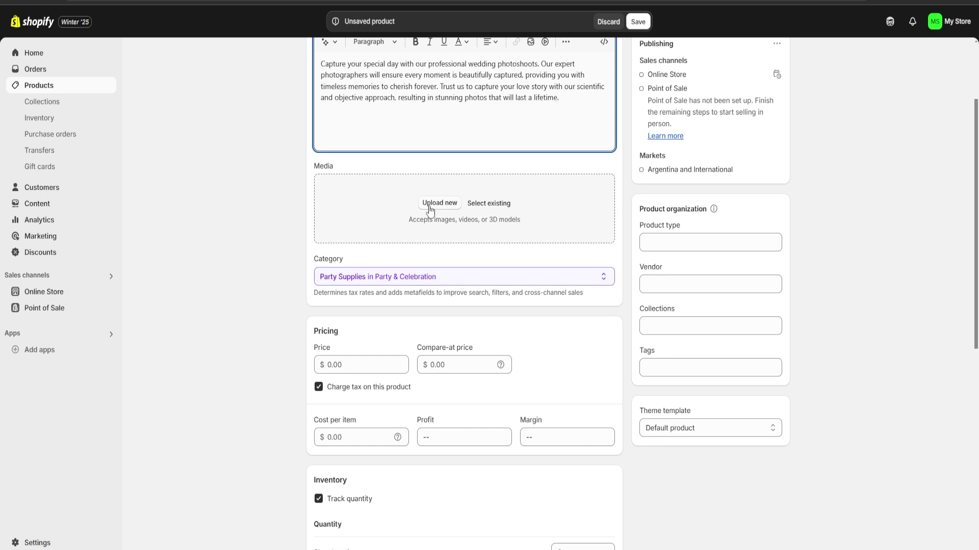
{"action": "left_click", "coordinate": [430, 204]}
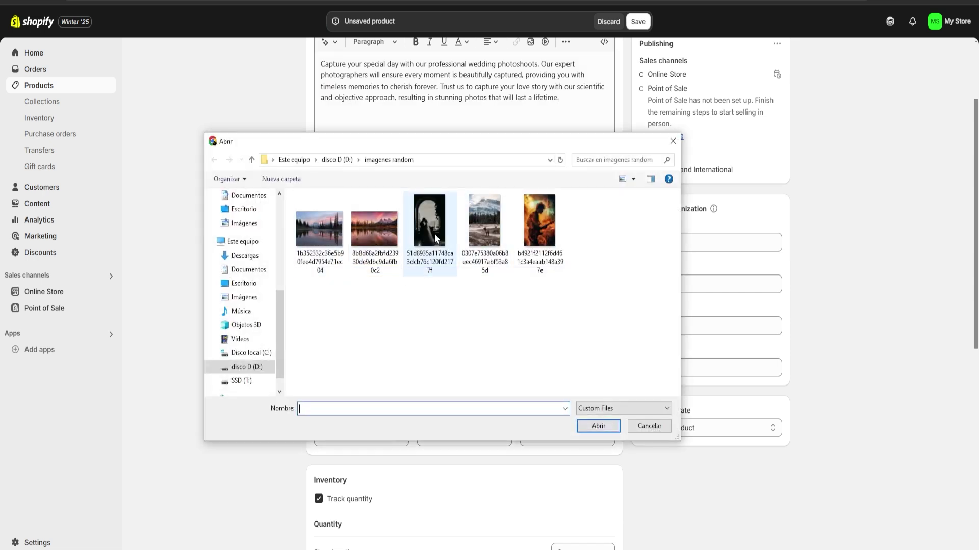
{"action": "double_click", "coordinate": [433, 231]}
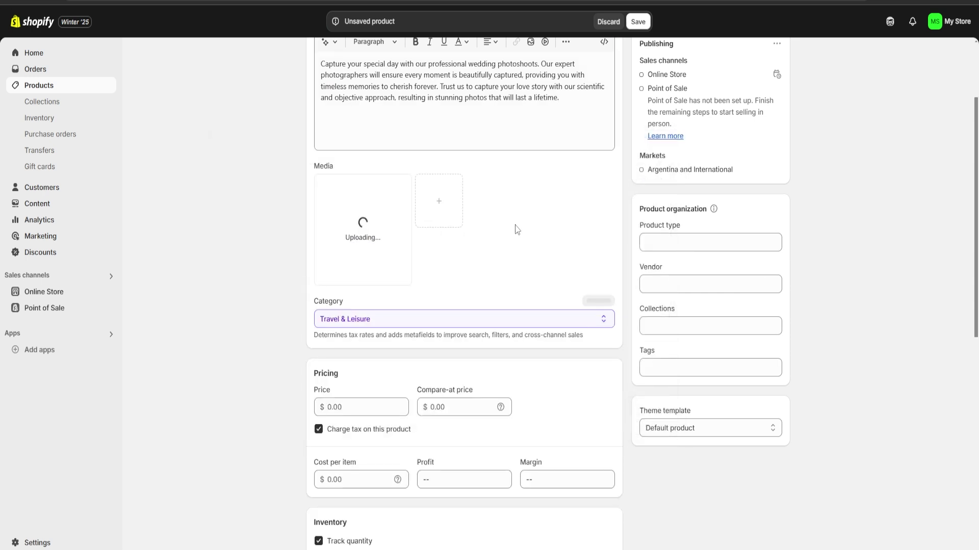
- Add the product to the Home page collection, leaving product type and vendor empty
{"action": "scroll", "coordinate": [671, 312], "scroll_direction": "up", "scroll_amount": 1}
{"action": "left_click", "coordinate": [672, 306]}
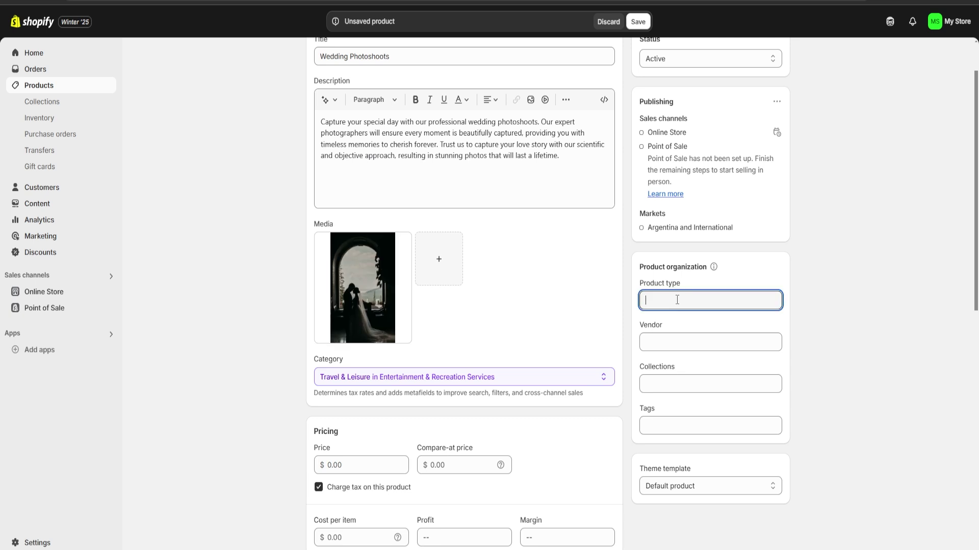
{"action": "left_click", "coordinate": [678, 343]}
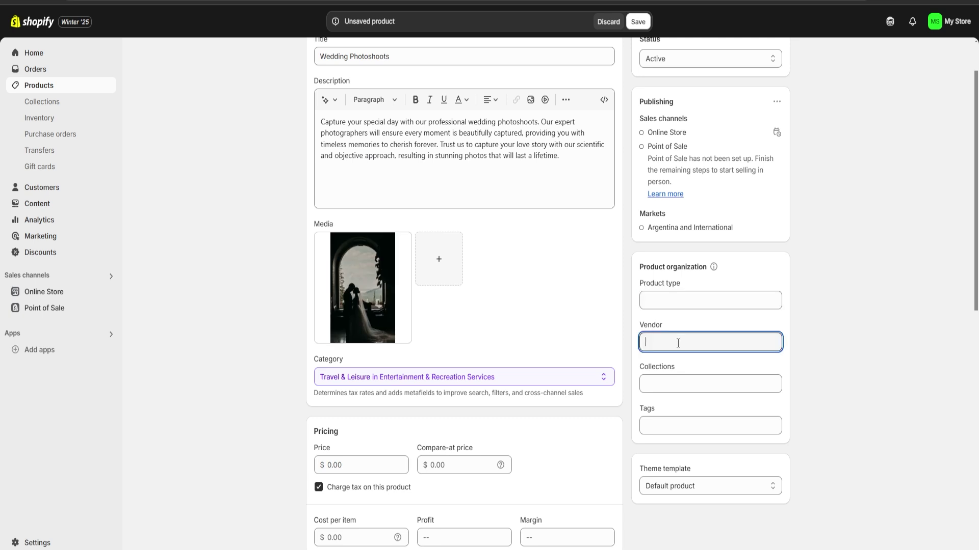
{"action": "left_click", "coordinate": [652, 385]}
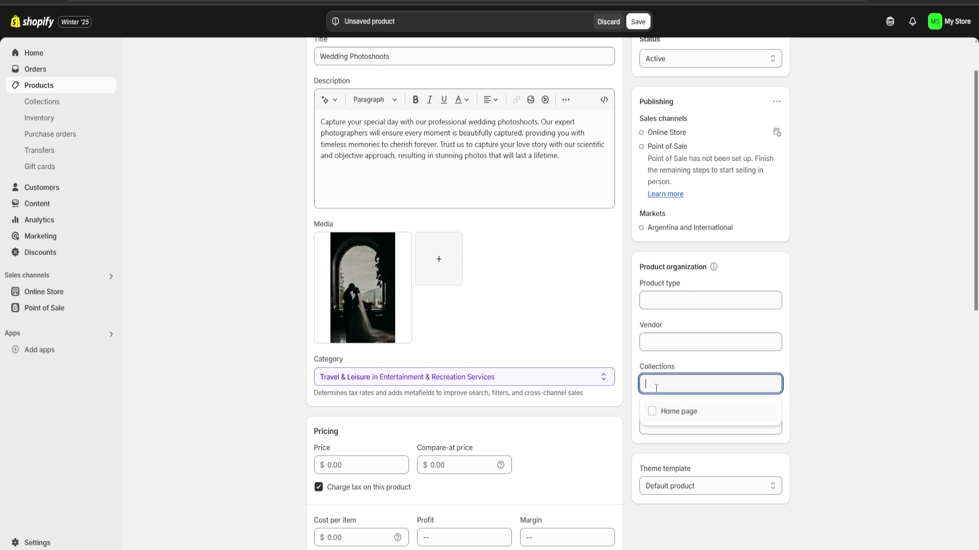
{"action": "left_click", "coordinate": [653, 414]}
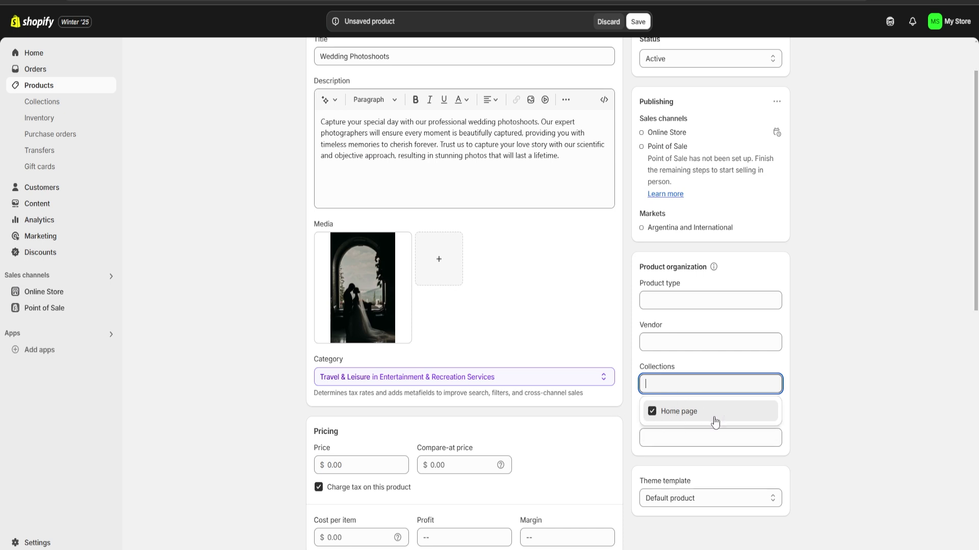
{"action": "left_click", "coordinate": [802, 431]}
- Add the tag "Phothography" to the product
{"action": "left_click", "coordinate": [682, 440]}
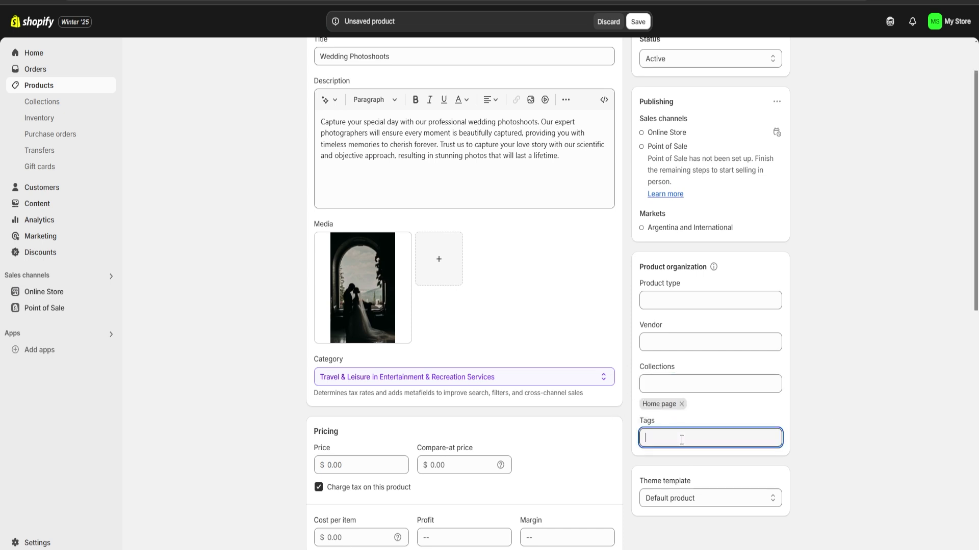
{"action": "type", "text": "Pho"}
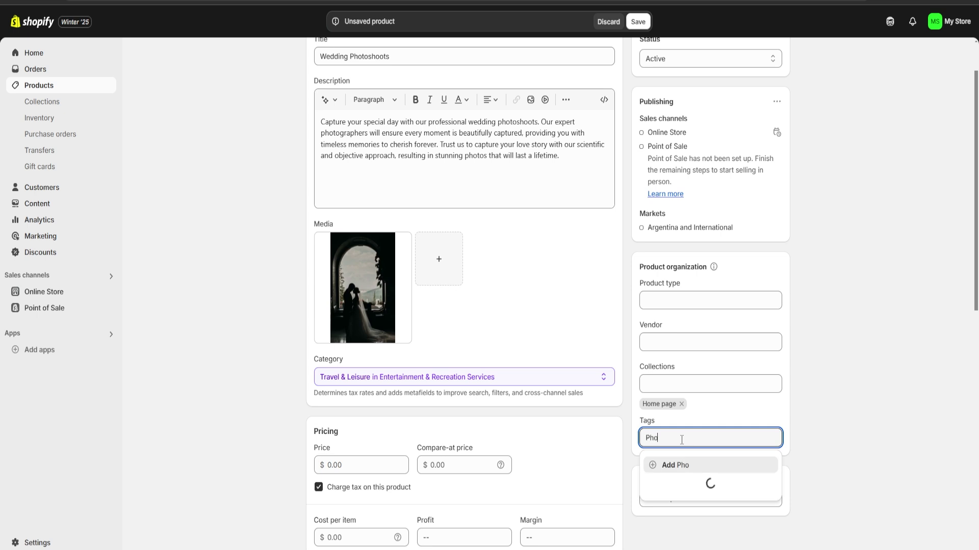
{"action": "type", "text": "thography"}
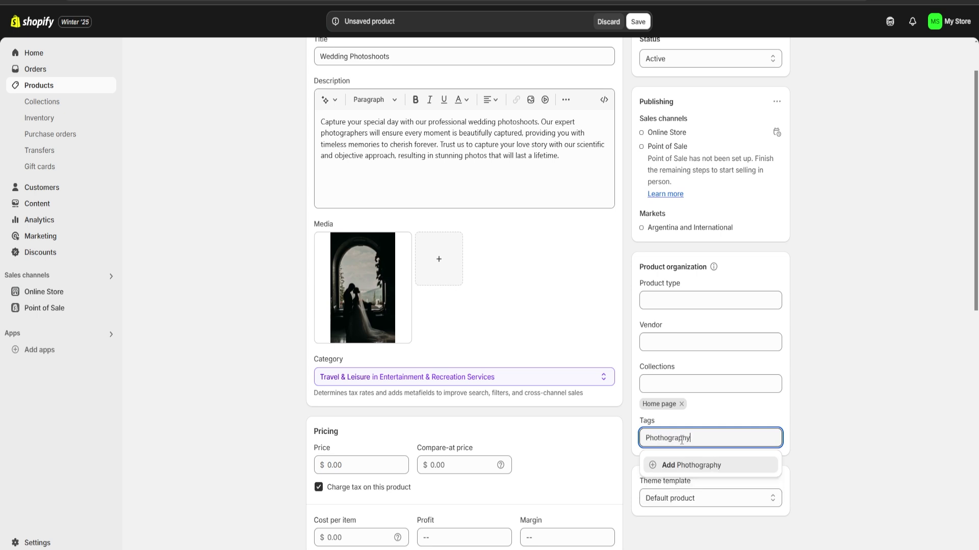
{"action": "key", "text": "Return"}
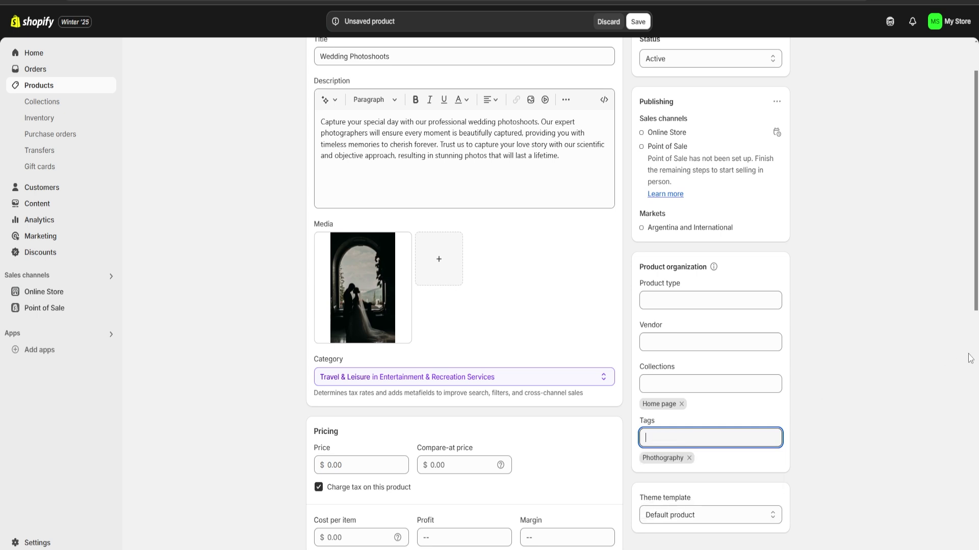
{"action": "left_click", "coordinate": [926, 353]}
- Set the product's price to 40000 and its cost per item to 20000
{"action": "scroll", "coordinate": [362, 216], "scroll_direction": "down", "scroll_amount": 5}
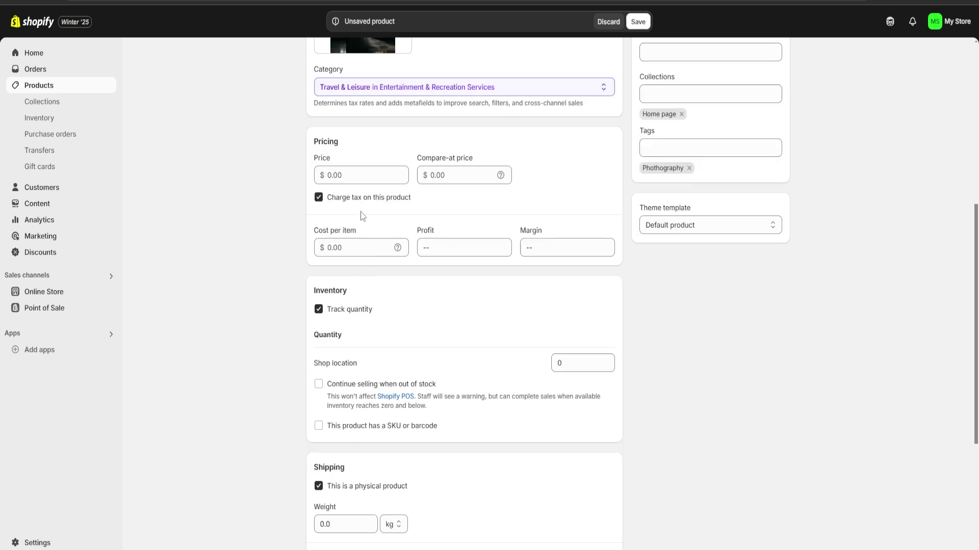
{"action": "left_click", "coordinate": [359, 178]}
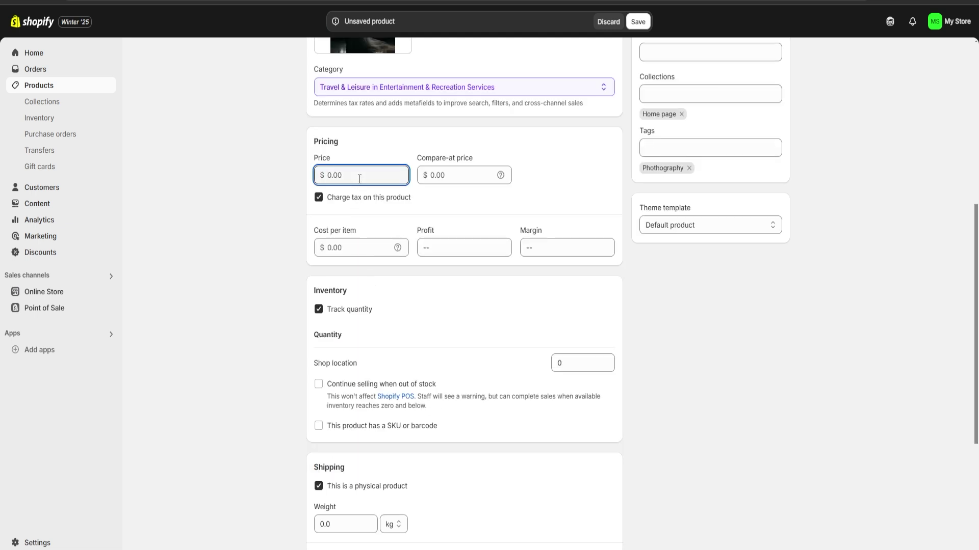
{"action": "type", "text": "40000"}
{"action": "key", "text": "shift+Tab"}
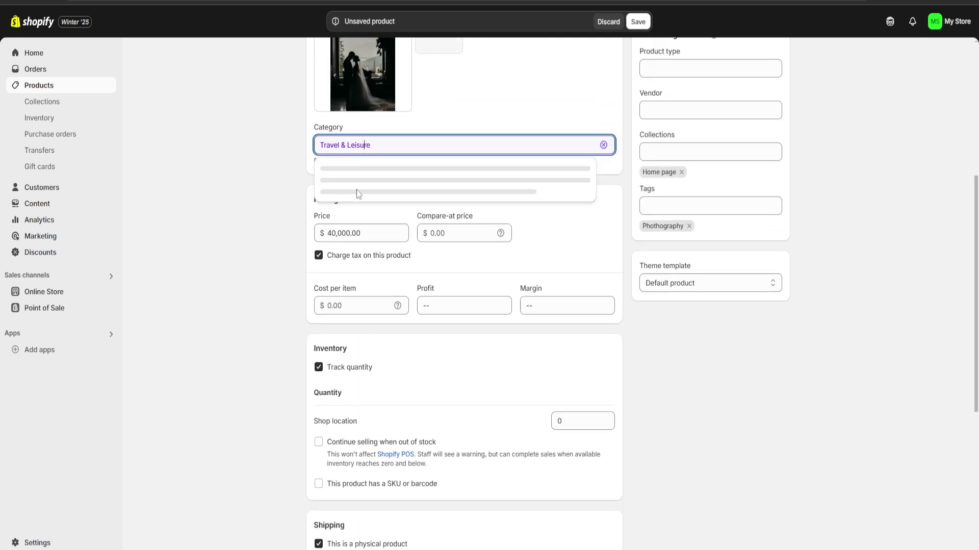
{"action": "left_click", "coordinate": [265, 234]}
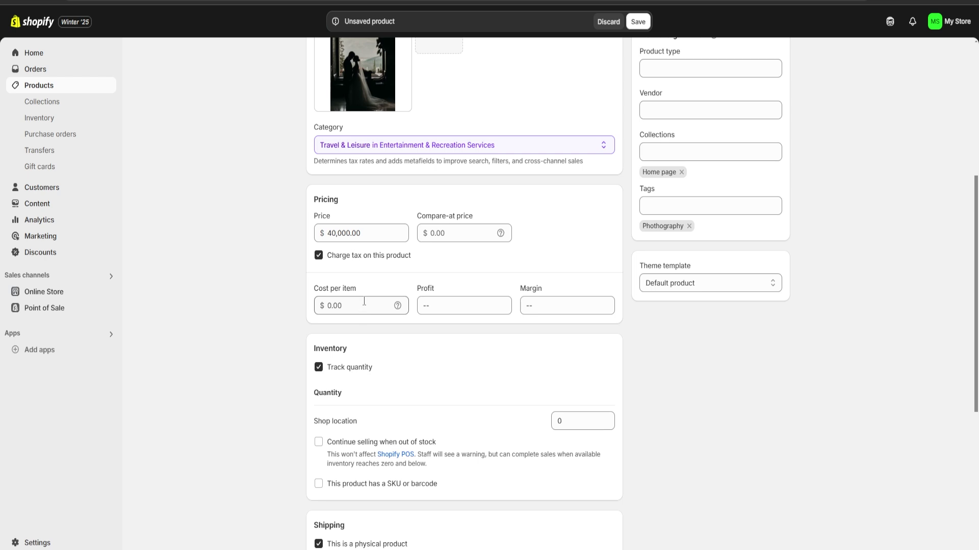
{"action": "left_click", "coordinate": [354, 308]}
{"action": "type", "text": "20000"}
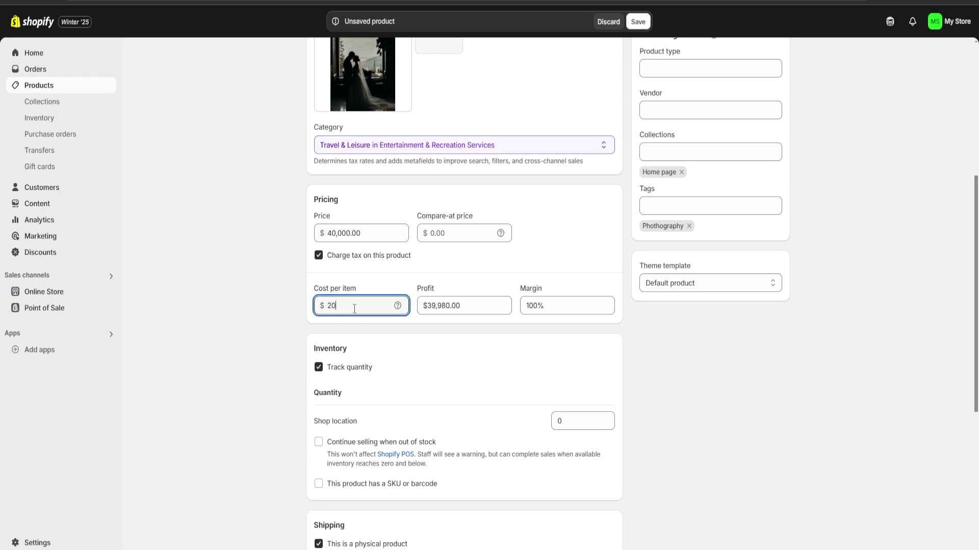
{"action": "left_click", "coordinate": [187, 289]}
- Change the product category to Event Planning in Entertainment & Recreation Services
{"action": "scroll", "coordinate": [199, 293], "scroll_direction": "up", "scroll_amount": 3}
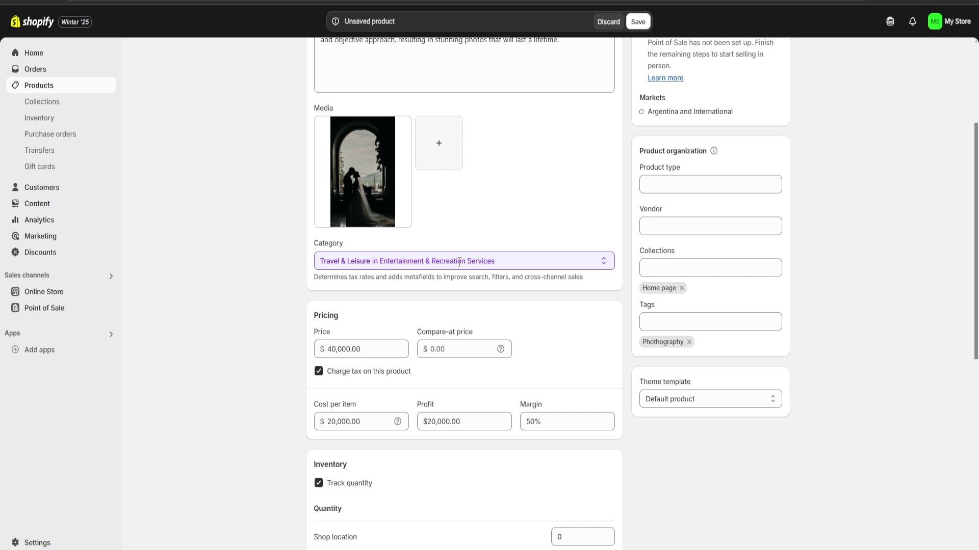
{"action": "mouse_move", "coordinate": [350, 246]}
{"action": "left_mouse_down"}
{"action": "mouse_move", "coordinate": [279, 236]}
{"action": "mouse_move", "coordinate": [363, 240]}
{"action": "mouse_move", "coordinate": [284, 243]}
{"action": "mouse_move", "coordinate": [357, 242]}
{"action": "mouse_move", "coordinate": [306, 243]}
{"action": "mouse_move", "coordinate": [350, 247]}
{"action": "left_mouse_up"}
{"action": "left_click", "coordinate": [404, 260]}
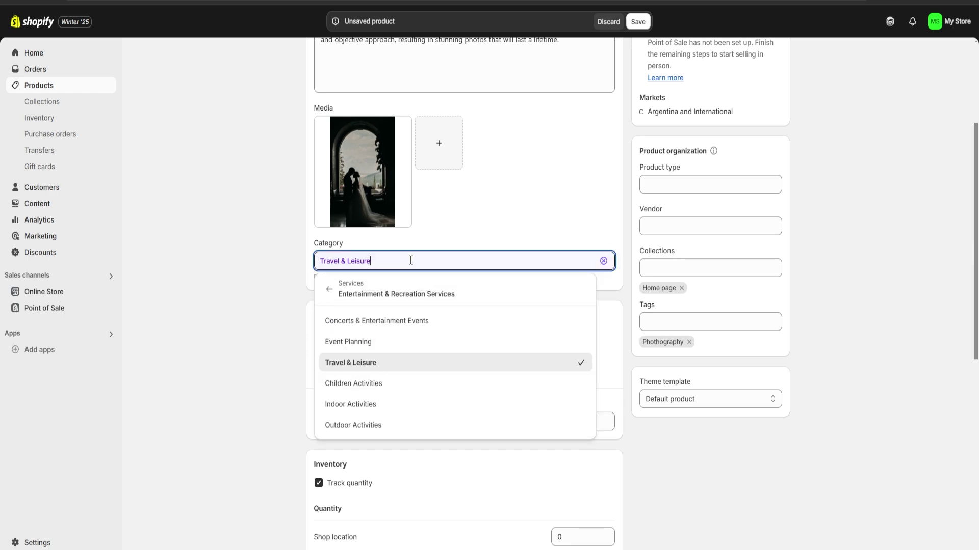
{"action": "left_click", "coordinate": [382, 343]}
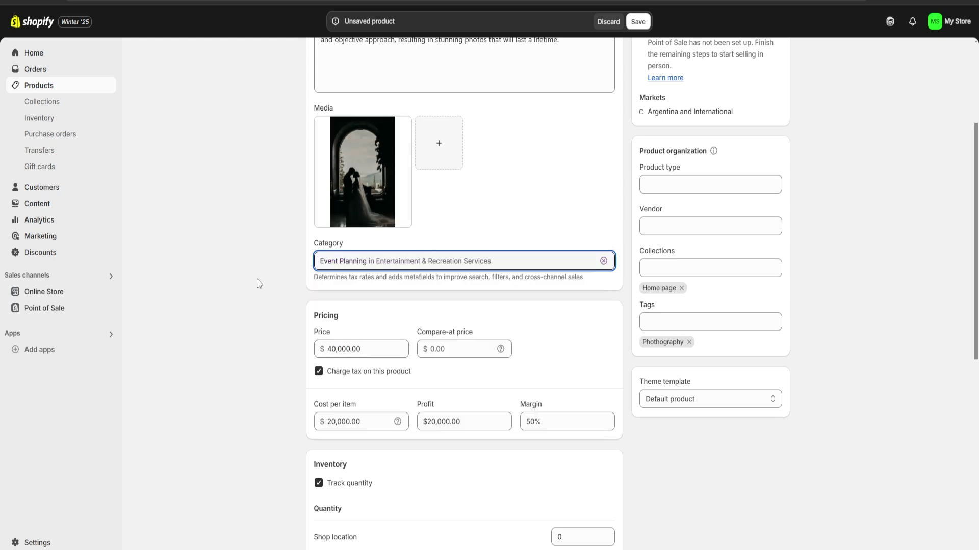
{"action": "left_click", "coordinate": [262, 295]}
- Turn off quantity tracking for the product, leave its weight unchanged, and save it
{"action": "scroll", "coordinate": [262, 295], "scroll_direction": "down", "scroll_amount": 5}
{"action": "left_click", "coordinate": [319, 180]}
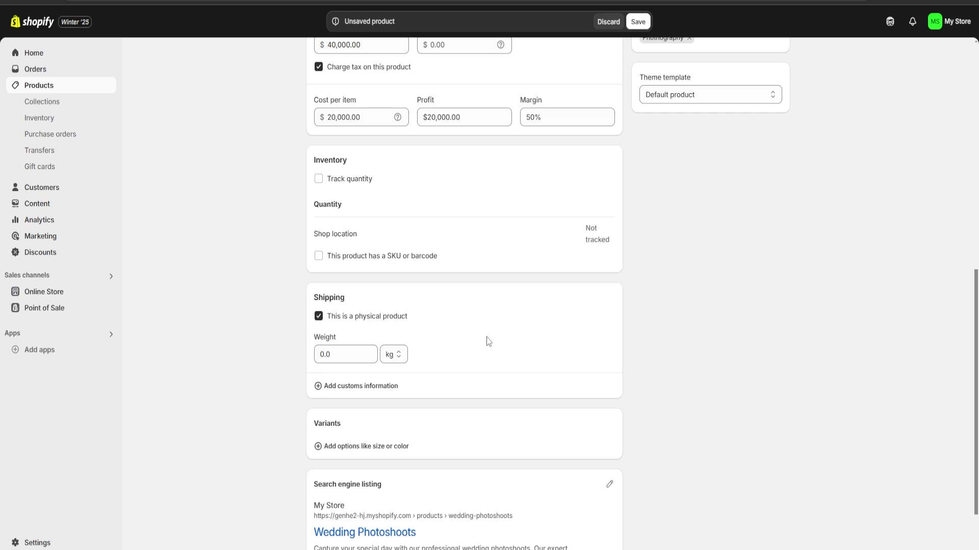
{"action": "scroll", "coordinate": [561, 341], "scroll_direction": "down", "scroll_amount": 2}
{"action": "left_click", "coordinate": [362, 274]}
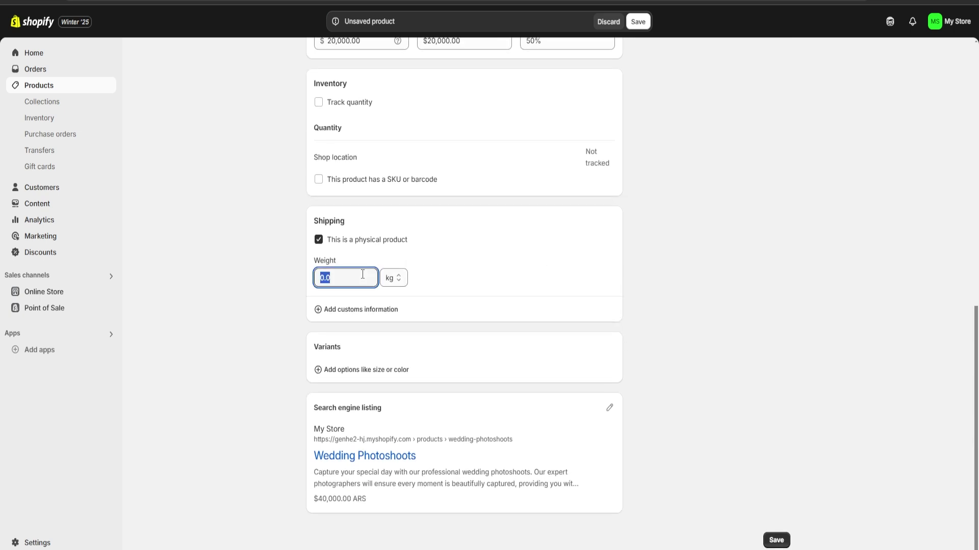
{"action": "left_click", "coordinate": [342, 283]}
{"action": "left_click", "coordinate": [776, 540]}
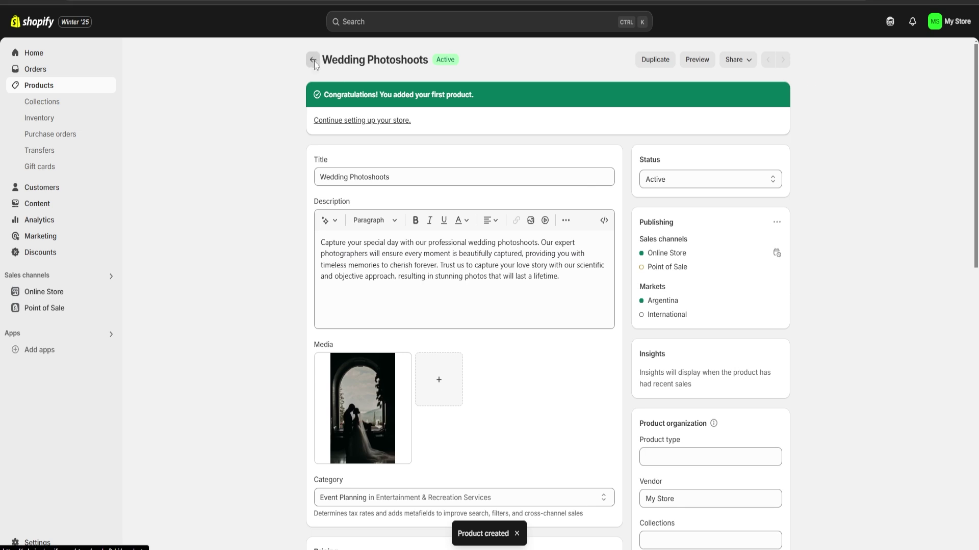
- Open a blank form for another product from the product list and return to the list
{"action": "left_click", "coordinate": [313, 59]}
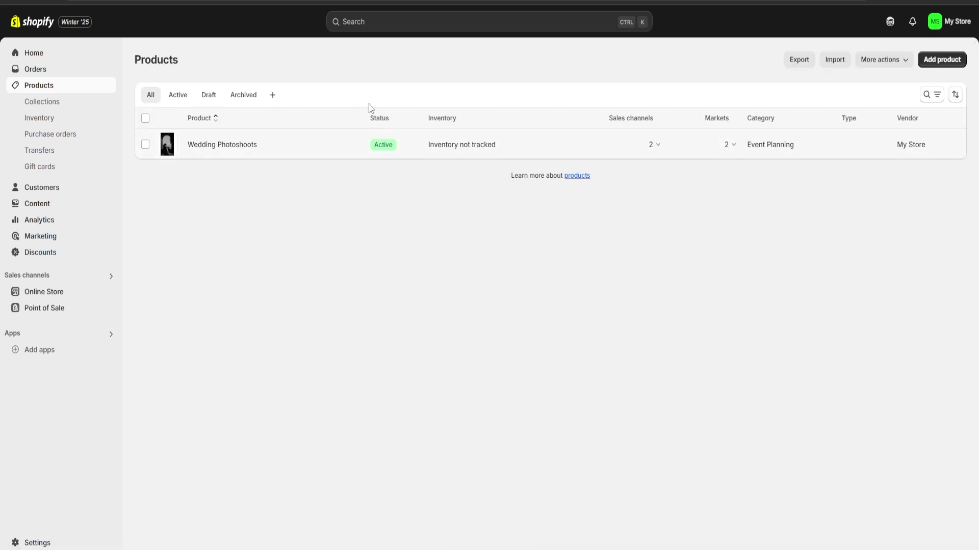
{"action": "left_click", "coordinate": [940, 60]}
{"action": "left_click", "coordinate": [448, 113]}
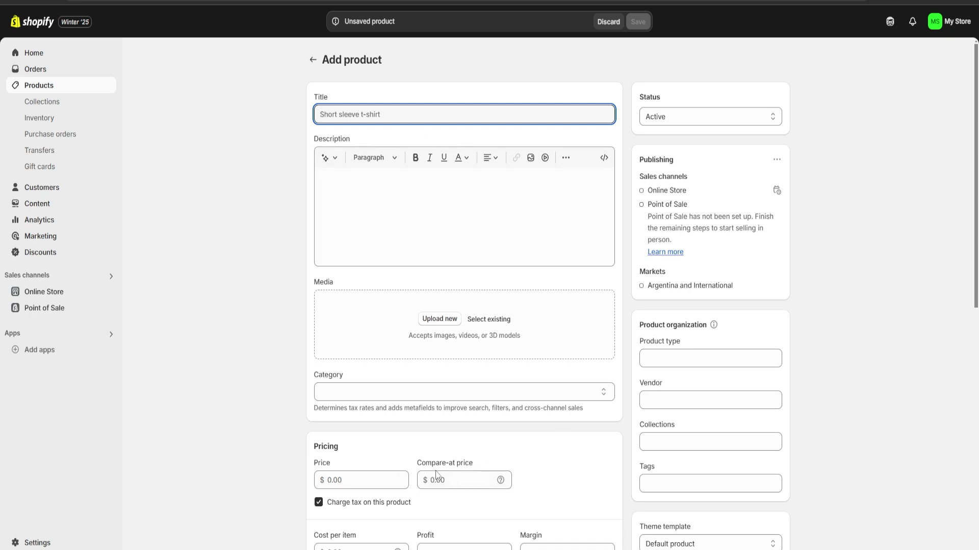
{"action": "key", "text": "alt+Left"}
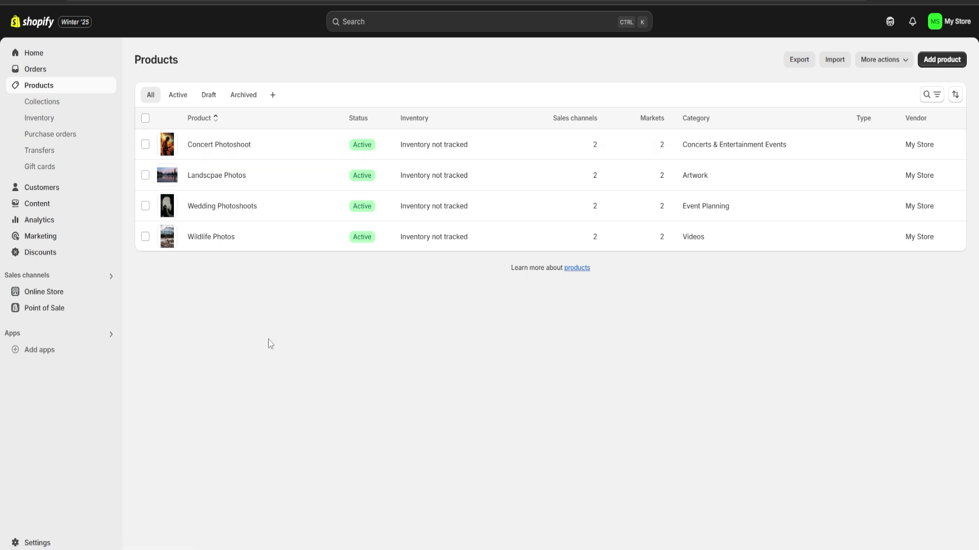
- Open the online store's themes page and review the popular free themes
{"action": "left_click", "coordinate": [44, 293]}
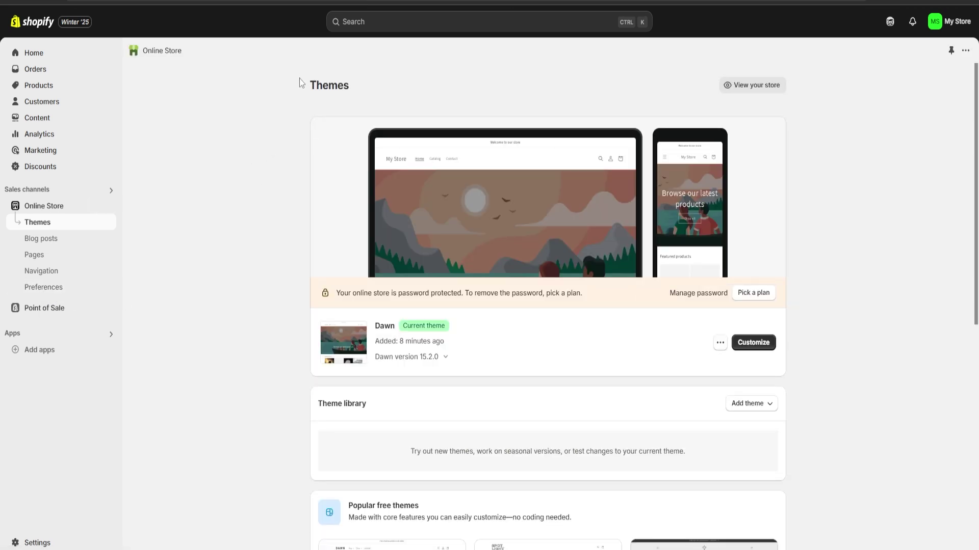
{"action": "double_click", "coordinate": [371, 88]}
{"action": "left_click", "coordinate": [371, 90]}
{"action": "scroll", "coordinate": [255, 229], "scroll_direction": "down", "scroll_amount": 8}
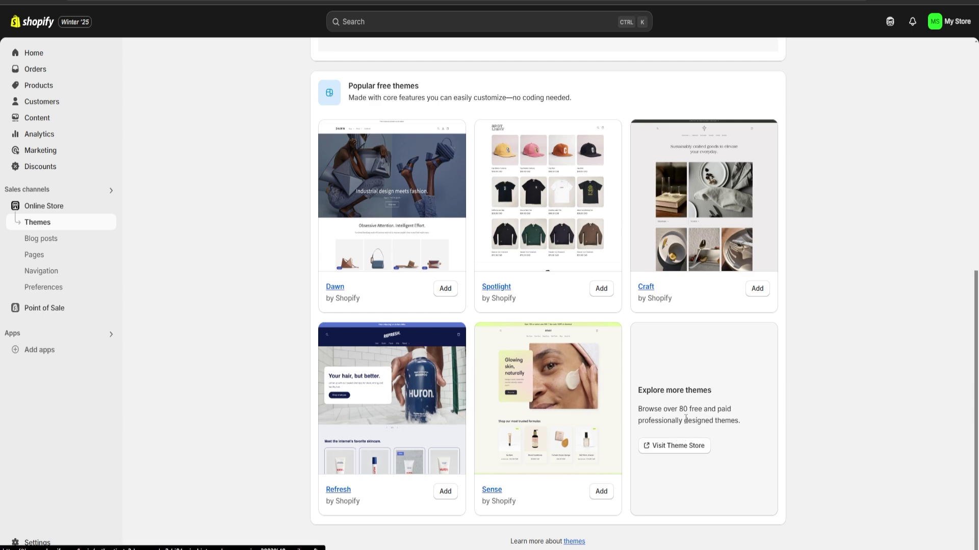
- Browse the full range of themes in the Theme Store and return to the store's themes page
{"action": "left_click", "coordinate": [667, 455]}
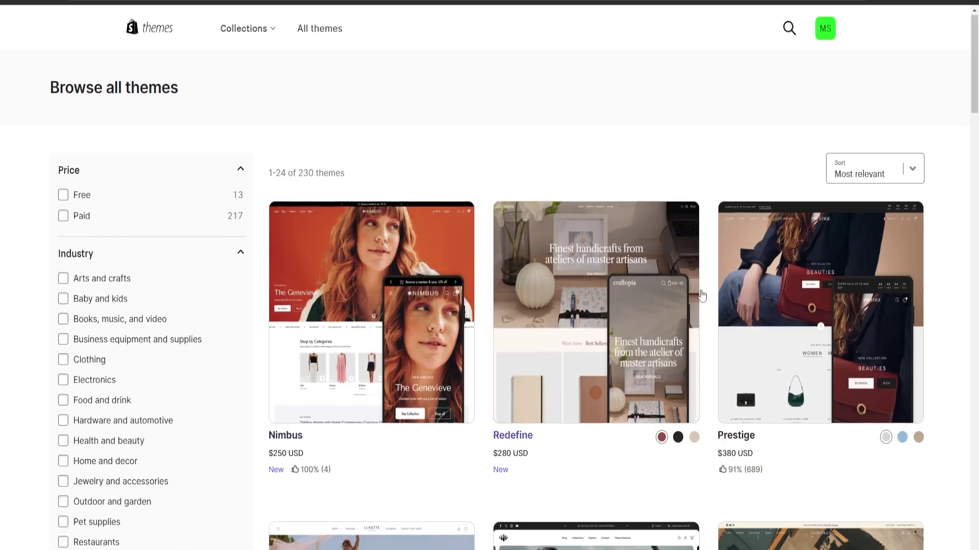
{"action": "scroll", "coordinate": [794, 285], "scroll_direction": "down", "scroll_amount": 12}
{"action": "scroll", "coordinate": [793, 284], "scroll_direction": "down", "scroll_amount": 20}
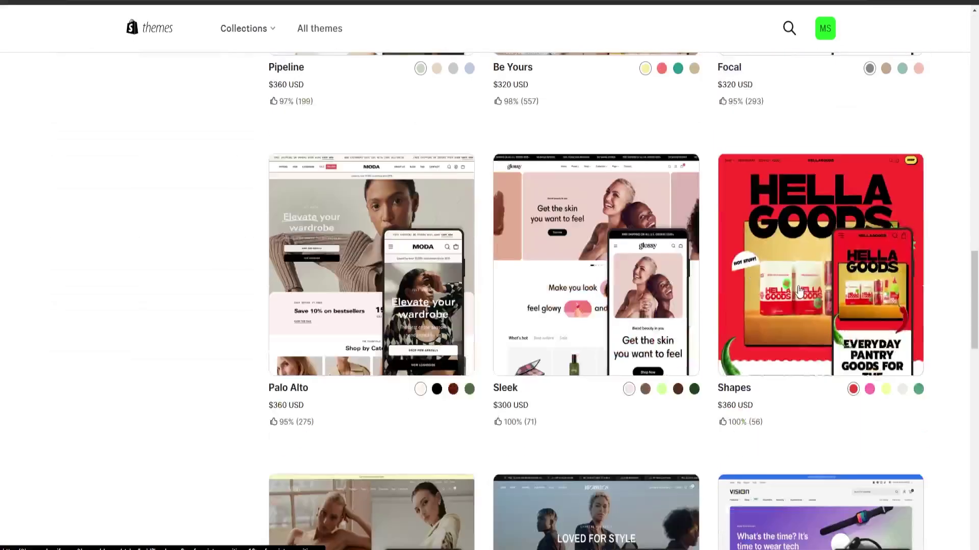
{"action": "scroll", "coordinate": [802, 298], "scroll_direction": "down", "scroll_amount": 3}
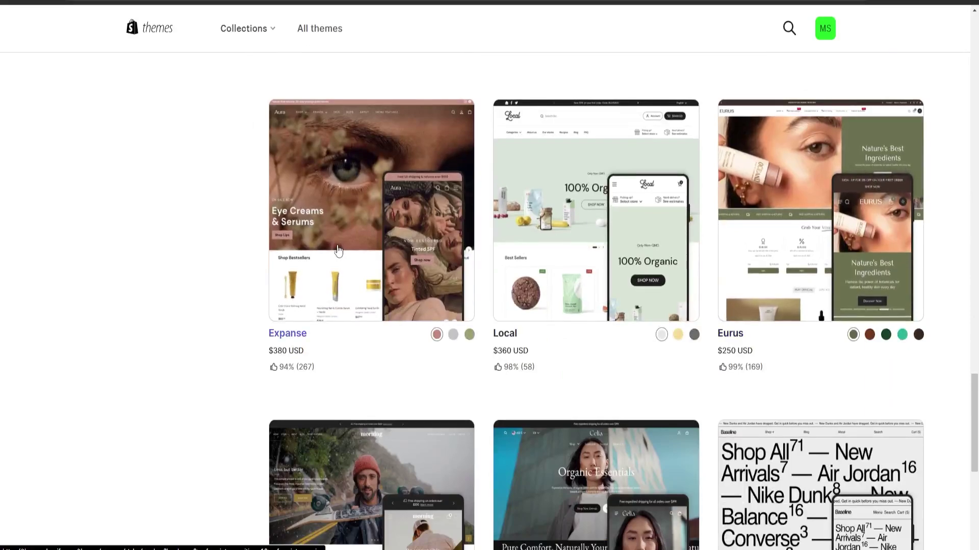
{"action": "scroll", "coordinate": [592, 299], "scroll_direction": "up", "scroll_amount": 12}
{"action": "scroll", "coordinate": [592, 298], "scroll_direction": "up", "scroll_amount": 20}
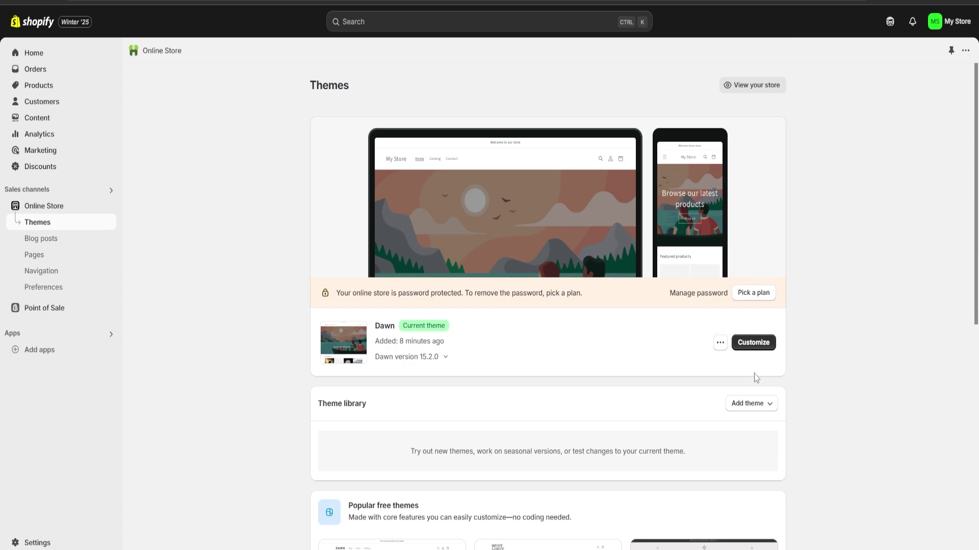
- Open the current Dawn theme for customization and examine the settings of the home page's image banner
{"action": "left_click", "coordinate": [760, 344]}
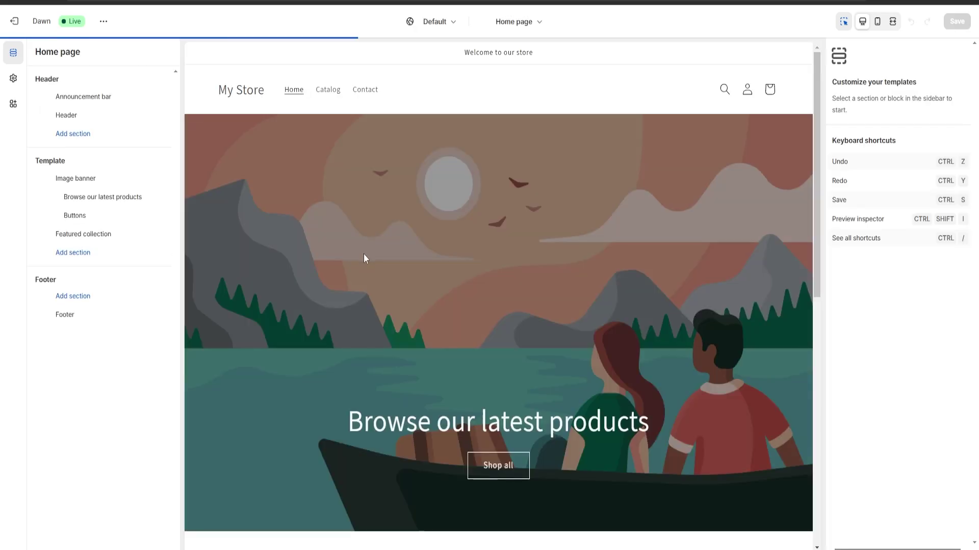
{"action": "left_click", "coordinate": [364, 253]}
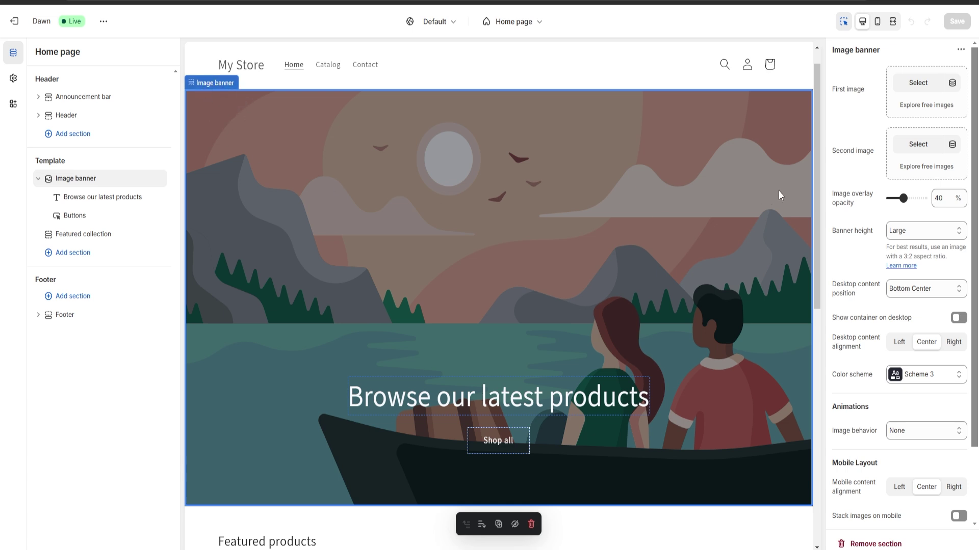
{"action": "scroll", "coordinate": [912, 343], "scroll_direction": "down", "scroll_amount": 2}
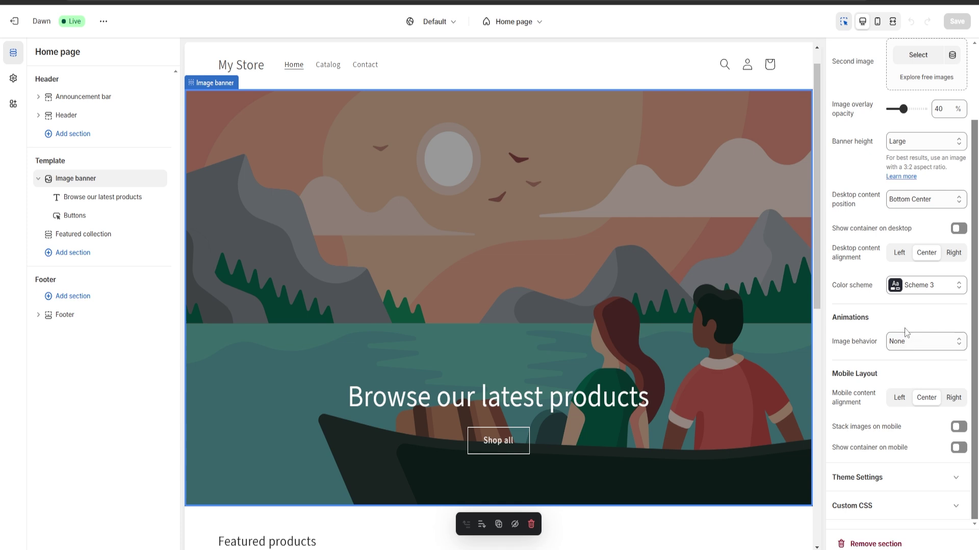
{"action": "scroll", "coordinate": [906, 332], "scroll_direction": "up", "scroll_amount": 2}
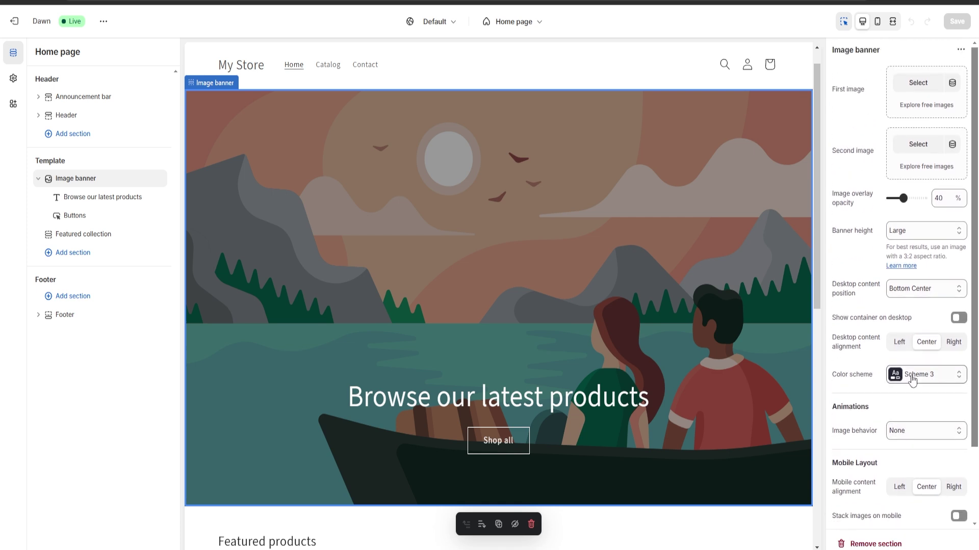
{"action": "triple_click", "coordinate": [882, 54]}
{"action": "left_click", "coordinate": [884, 53]}
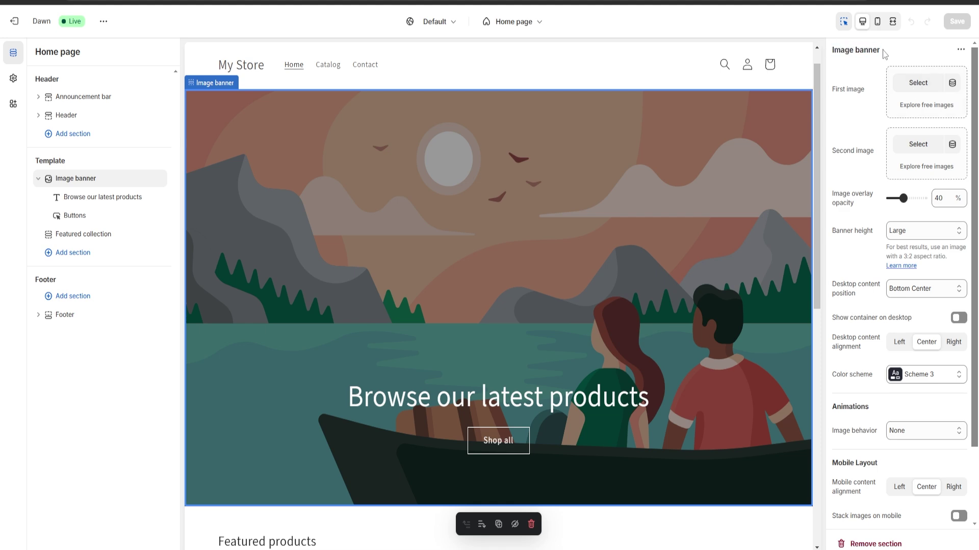
- Upload the pink sunset mountain lake photo from the imagenes random folder and use it as the banner's first image
{"action": "left_click", "coordinate": [920, 84]}
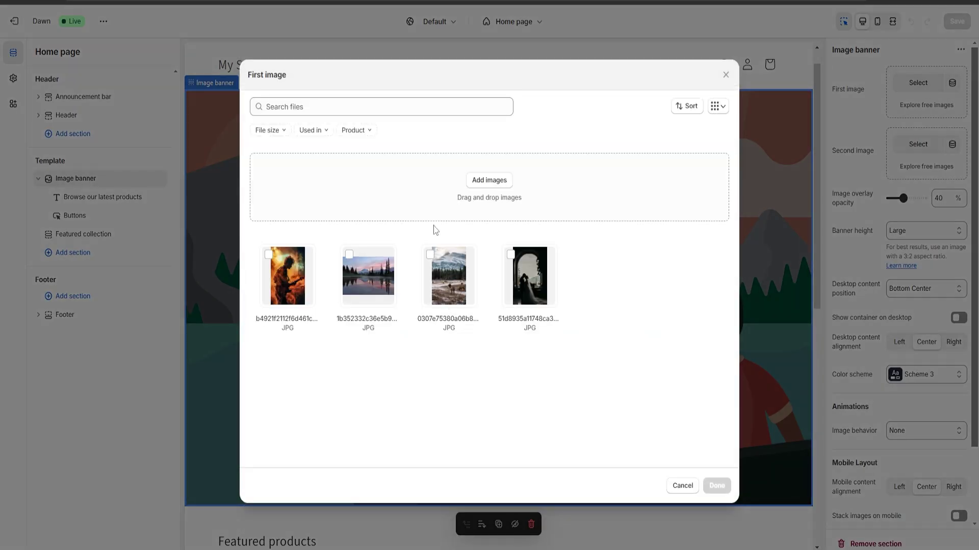
{"action": "left_click", "coordinate": [485, 183]}
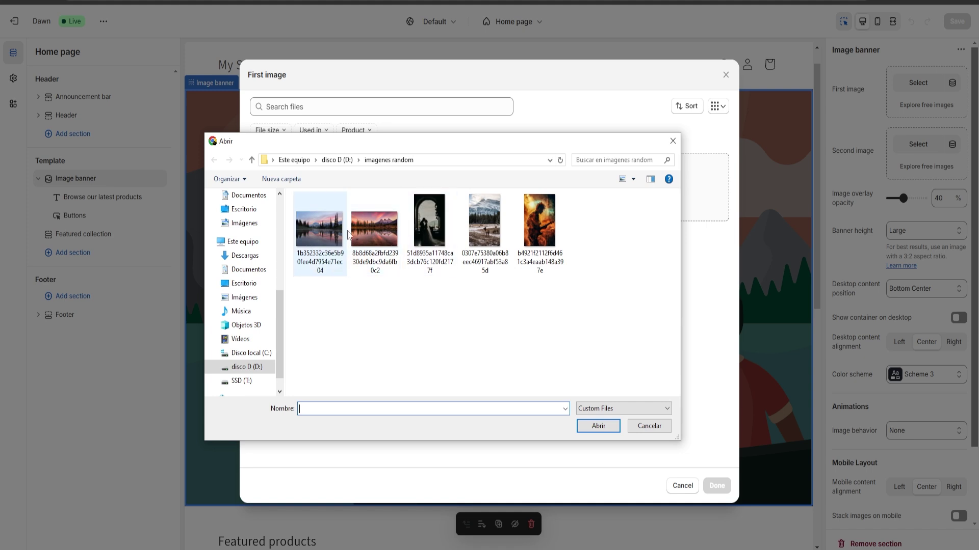
{"action": "double_click", "coordinate": [375, 228]}
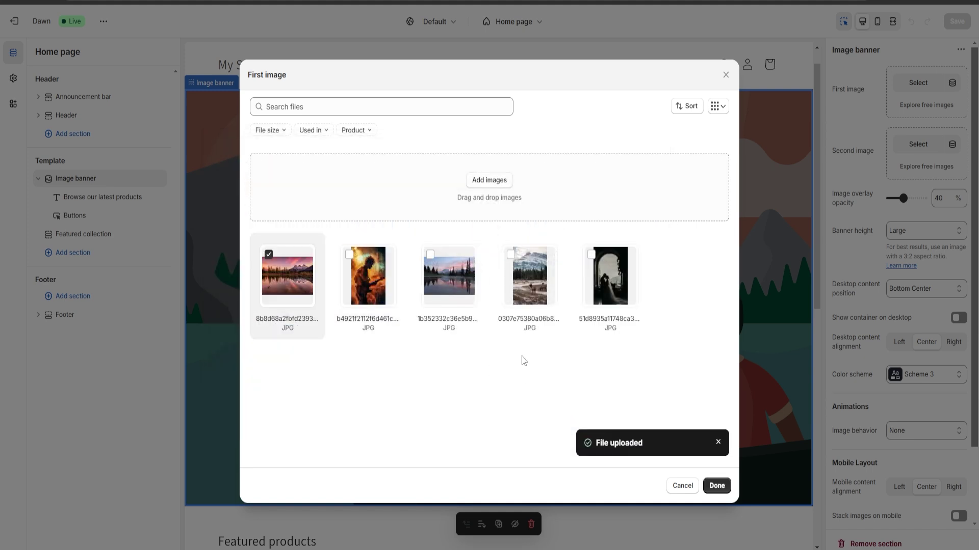
{"action": "left_click", "coordinate": [717, 485]}
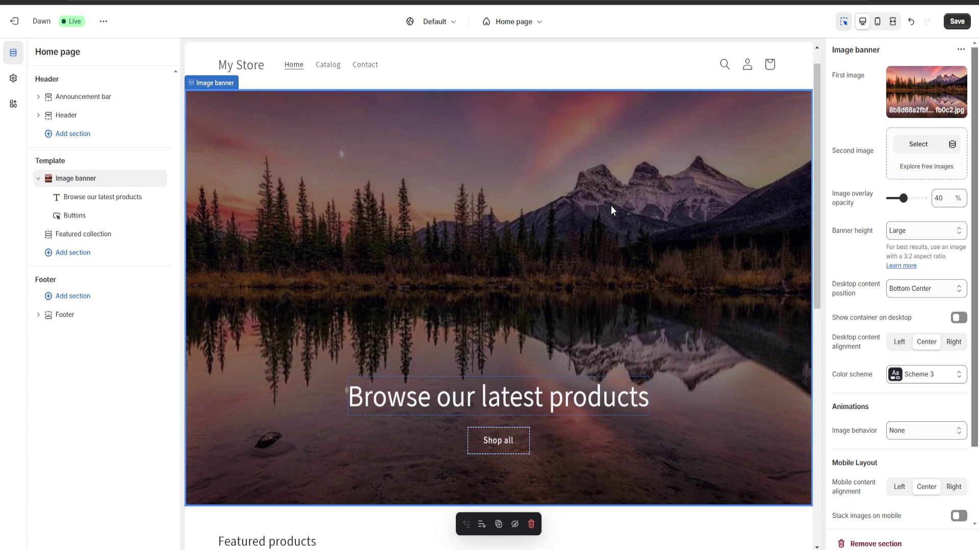
- Change the image banner's heading to "Welcome to My Photography Portfolio"
{"action": "left_click", "coordinate": [543, 401]}
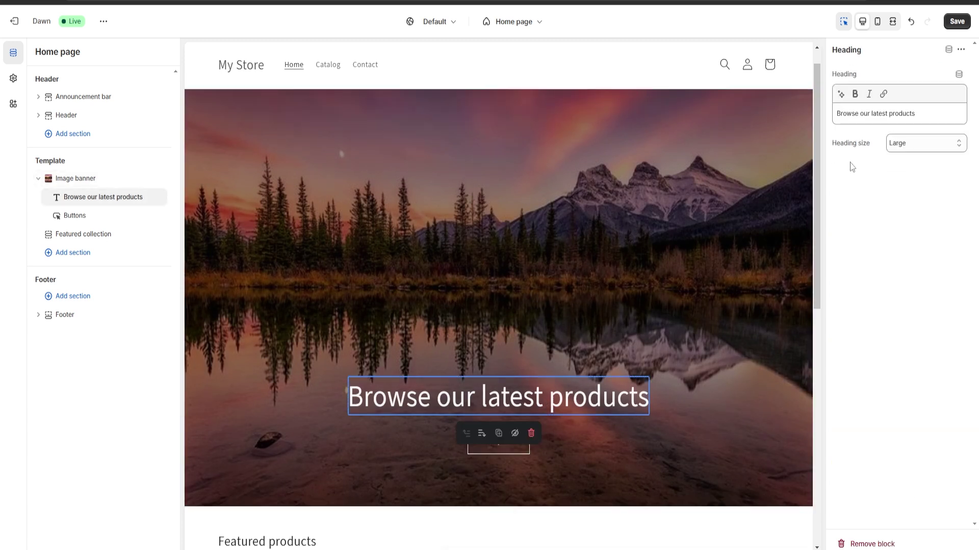
{"action": "triple_click", "coordinate": [935, 115]}
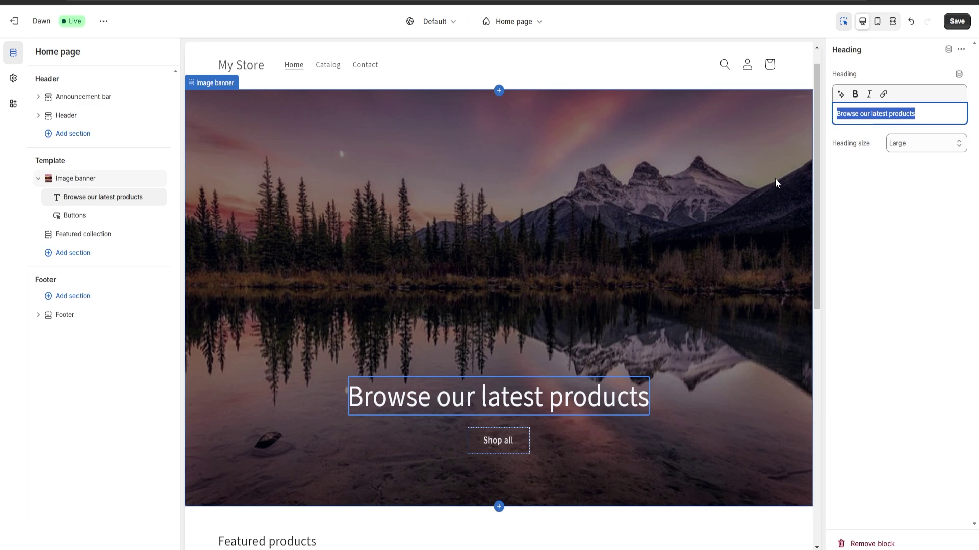
{"action": "mouse_move", "coordinate": [578, 391]}
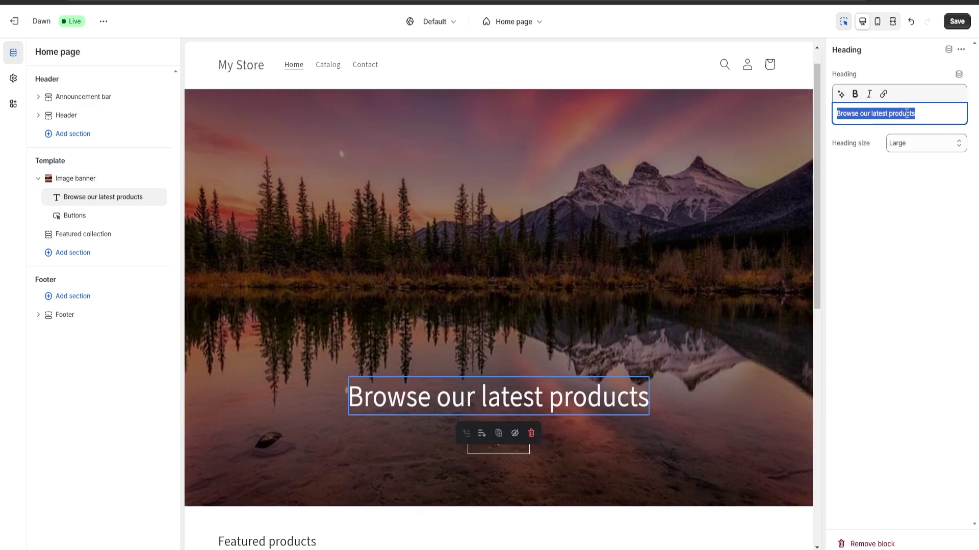
{"action": "triple_click", "coordinate": [922, 116]}
{"action": "type", "text": "WE"}
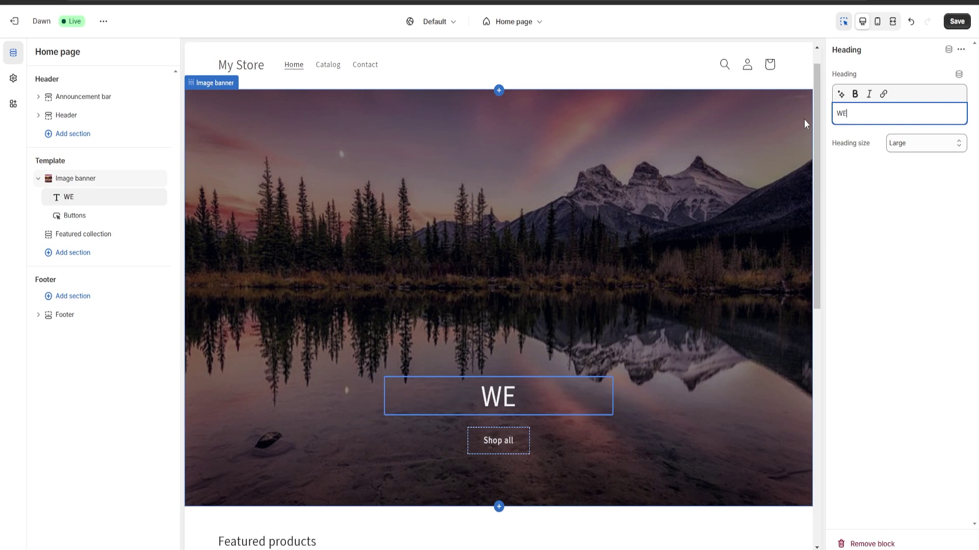
{"action": "type", "text": "lcome to m"}
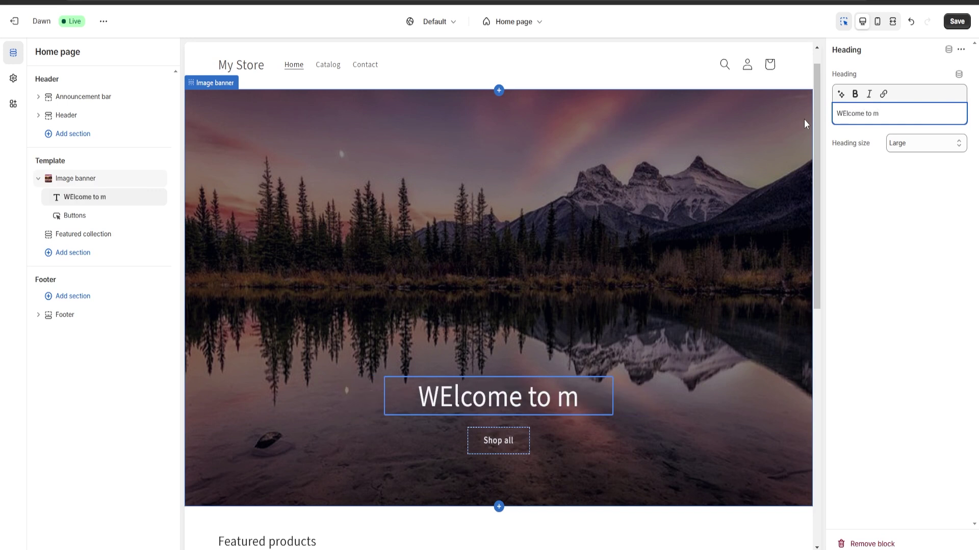
{"action": "key", "text": "BackSpace"}
{"action": "key", "text": "BackSpace"}
{"action": "key", "text": "BackSpace"}
{"action": "key", "text": "BackSpace"}
{"action": "key", "text": "BackSpace"}
{"action": "key", "text": "BackSpace"}
{"action": "key", "text": "BackSpace"}
{"action": "key", "text": "BackSpace"}
{"action": "key", "text": "BackSpace"}
{"action": "key", "text": "BackSpace"}
{"action": "key", "text": "BackSpace"}
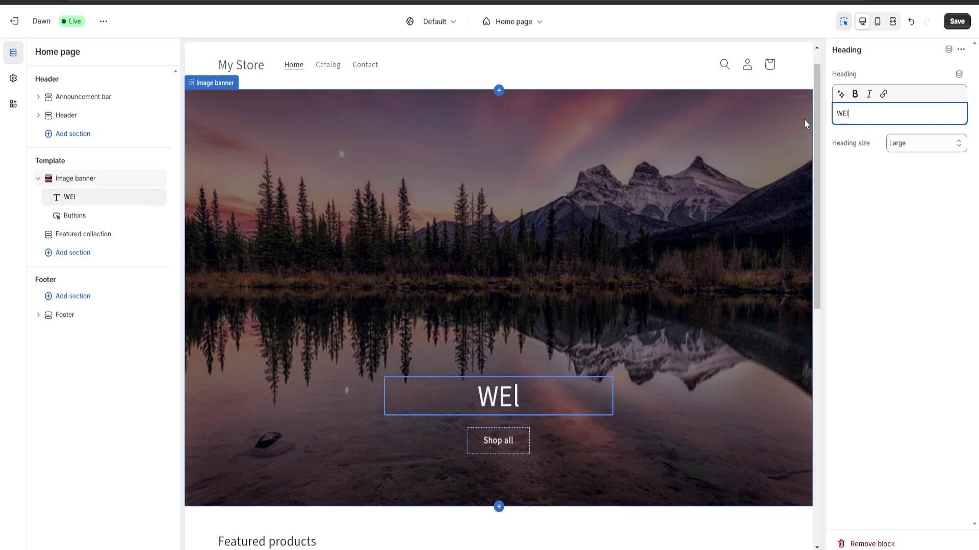
{"action": "type", "text": "elcome "}
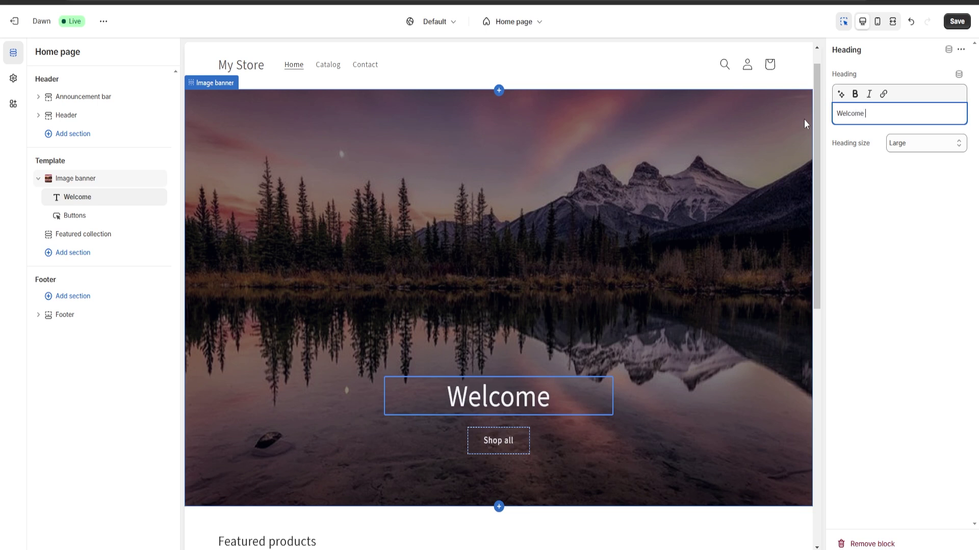
{"action": "type", "text": "to My Photography Portfolio"}
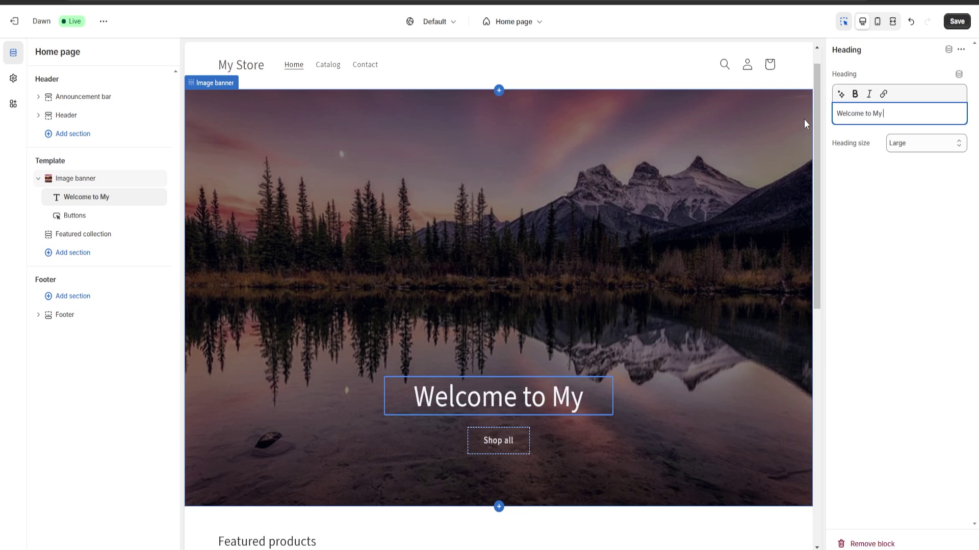
{"action": "left_click", "coordinate": [632, 261]}
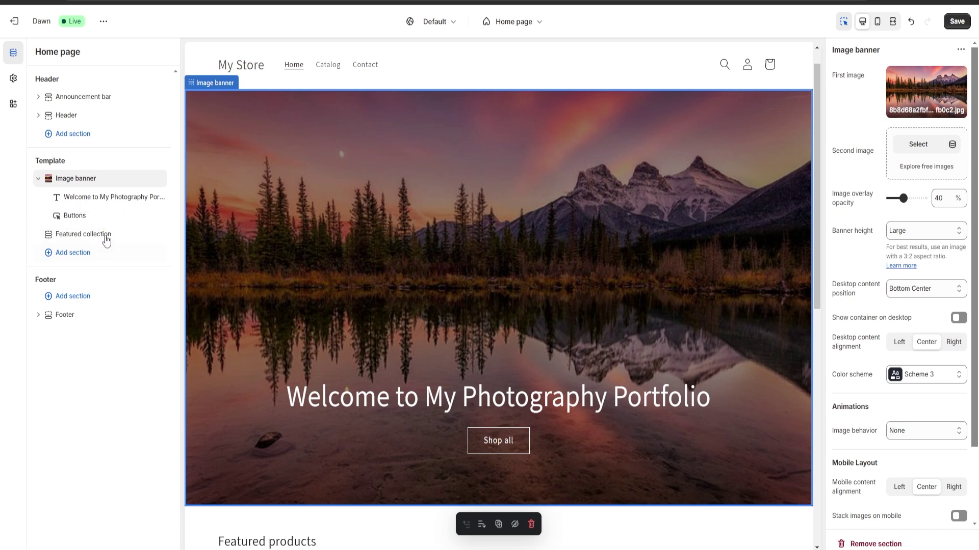
- Add a Featured product section to the home page template below the featured collection
{"action": "left_click", "coordinate": [67, 254]}
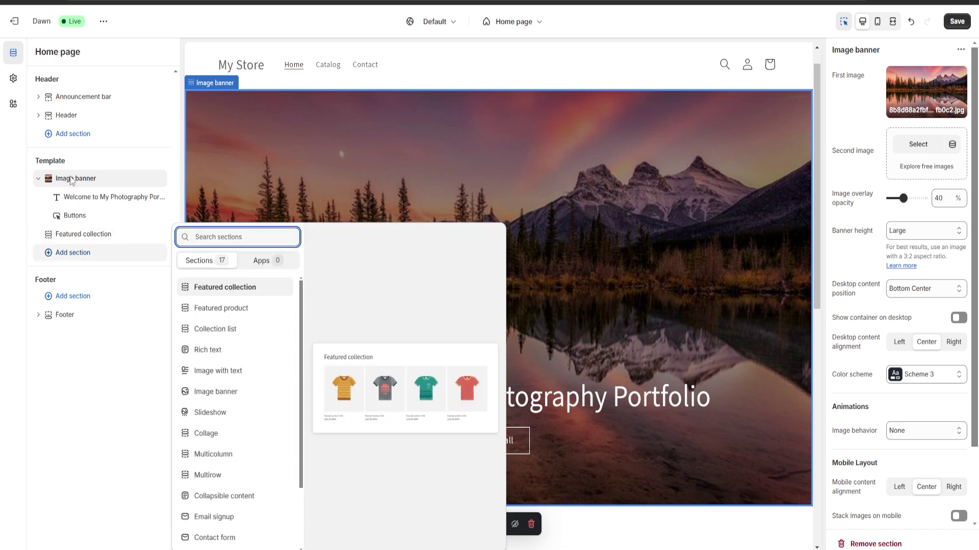
{"action": "scroll", "coordinate": [219, 448], "scroll_direction": "down", "scroll_amount": 3}
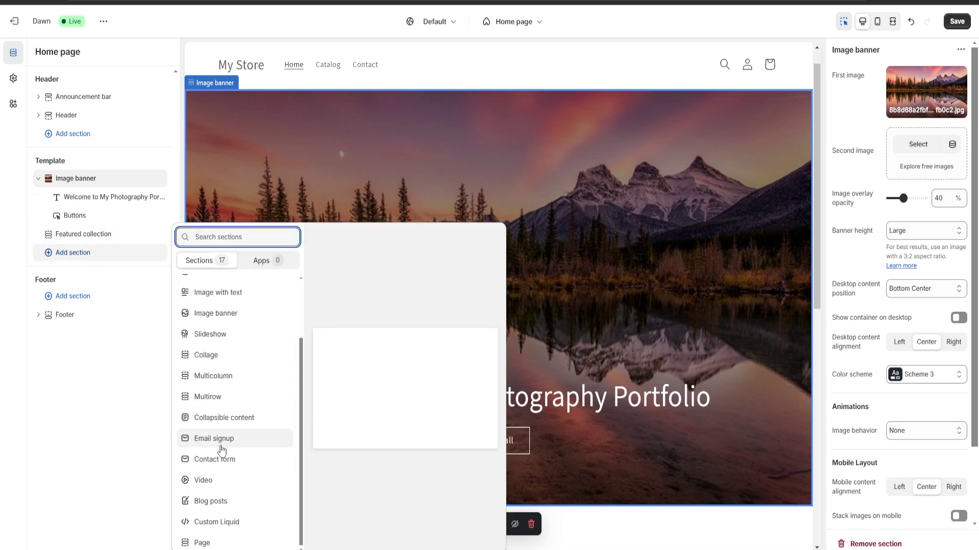
{"action": "scroll", "coordinate": [220, 327], "scroll_direction": "up", "scroll_amount": 3}
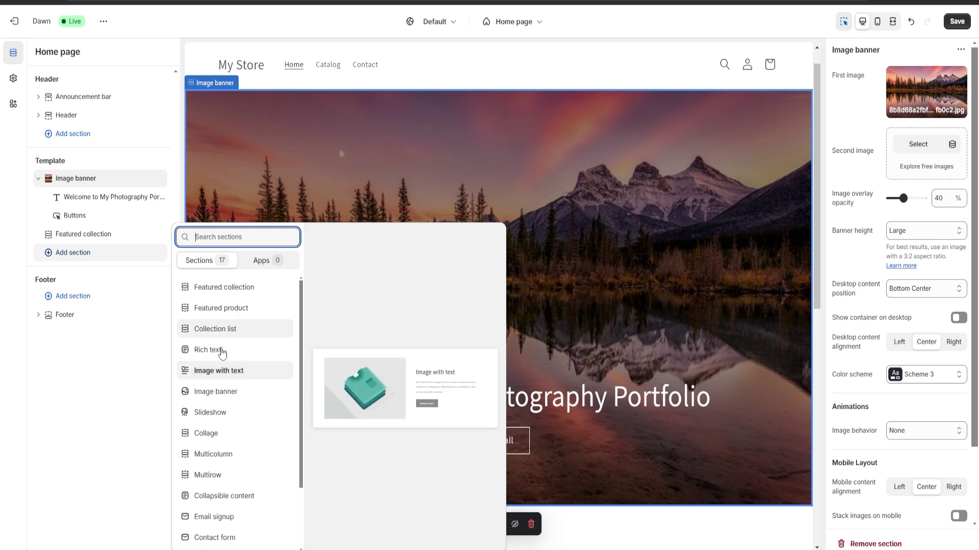
{"action": "left_click", "coordinate": [241, 315]}
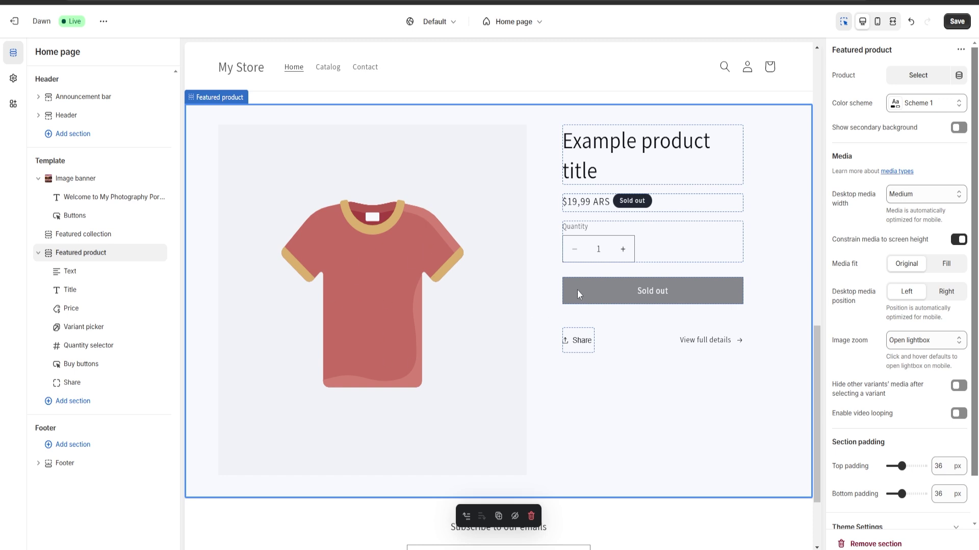
- Assign Concert Photoshoot to the featured product section and set its color scheme to Scheme 4
{"action": "left_click", "coordinate": [918, 77]}
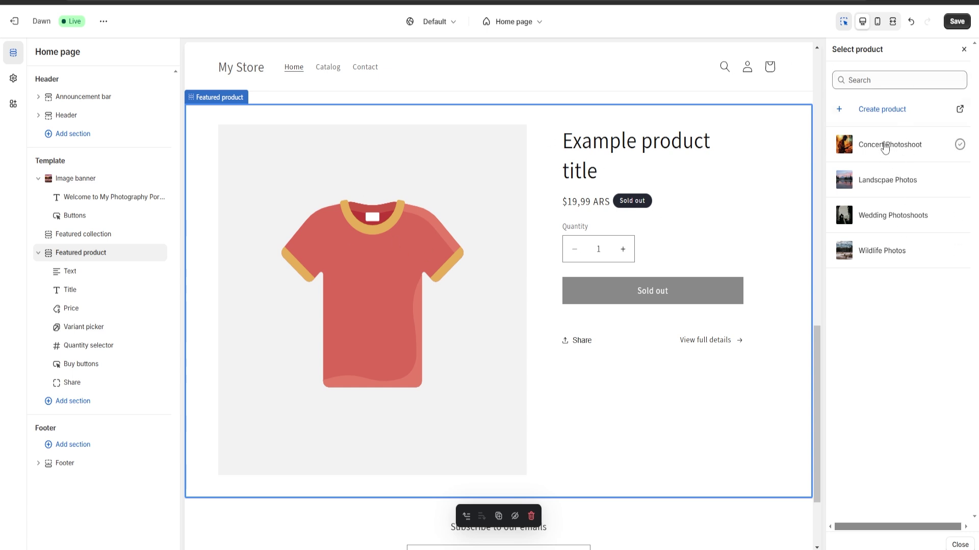
{"action": "left_click", "coordinate": [884, 146]}
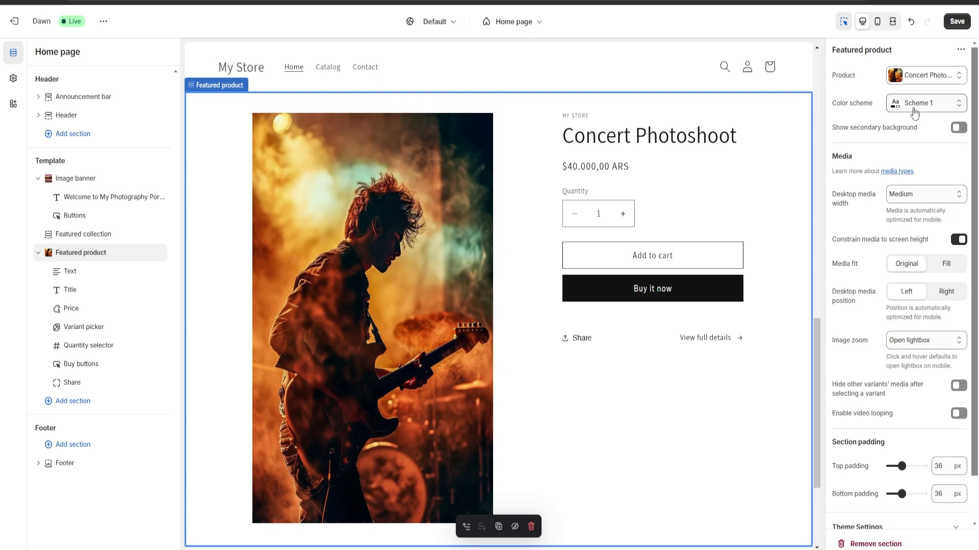
{"action": "left_click", "coordinate": [914, 107]}
{"action": "left_click", "coordinate": [905, 224]}
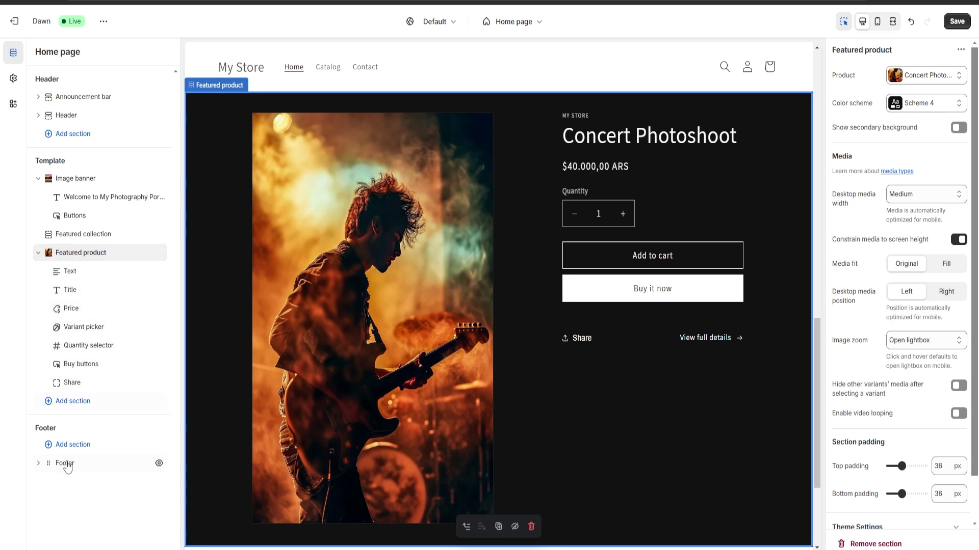
- Review the section types available for the footer and header, and open the header's settings
{"action": "left_click", "coordinate": [73, 445]}
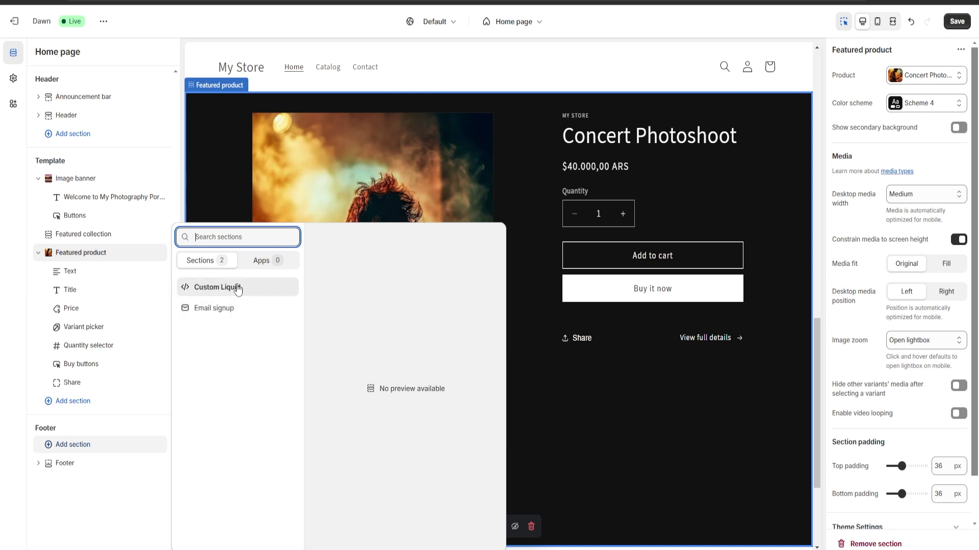
{"action": "left_click", "coordinate": [3, 243]}
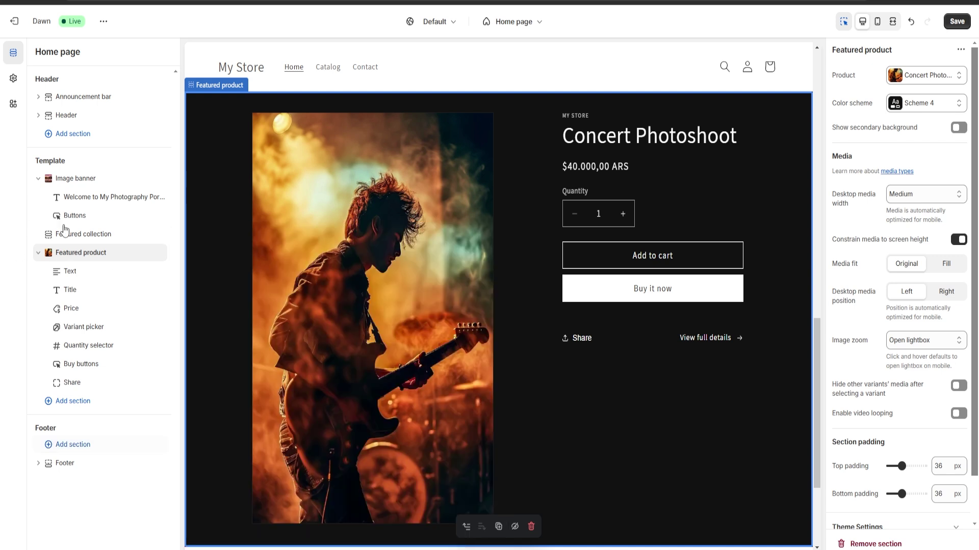
{"action": "left_click", "coordinate": [74, 138]}
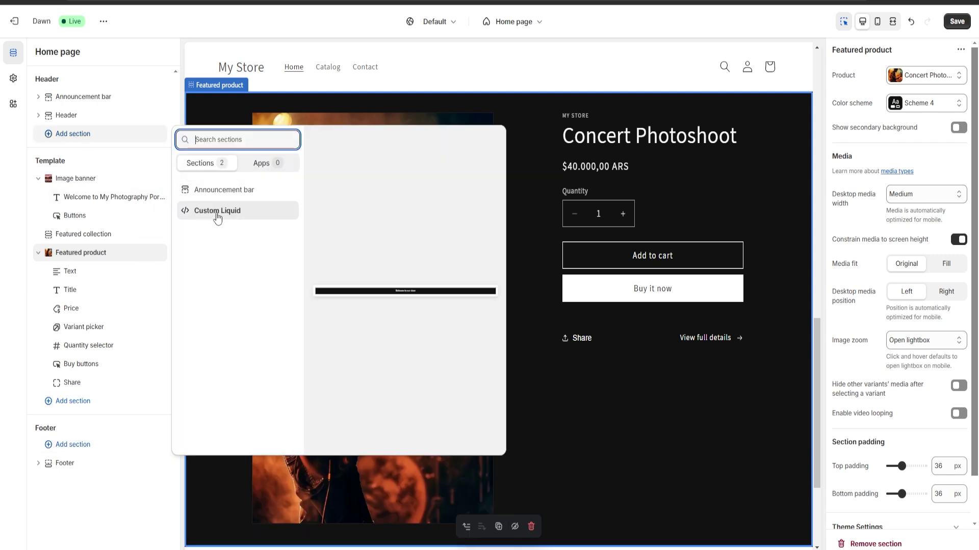
{"action": "left_click", "coordinate": [230, 190]}
{"action": "left_click", "coordinate": [388, 90]}
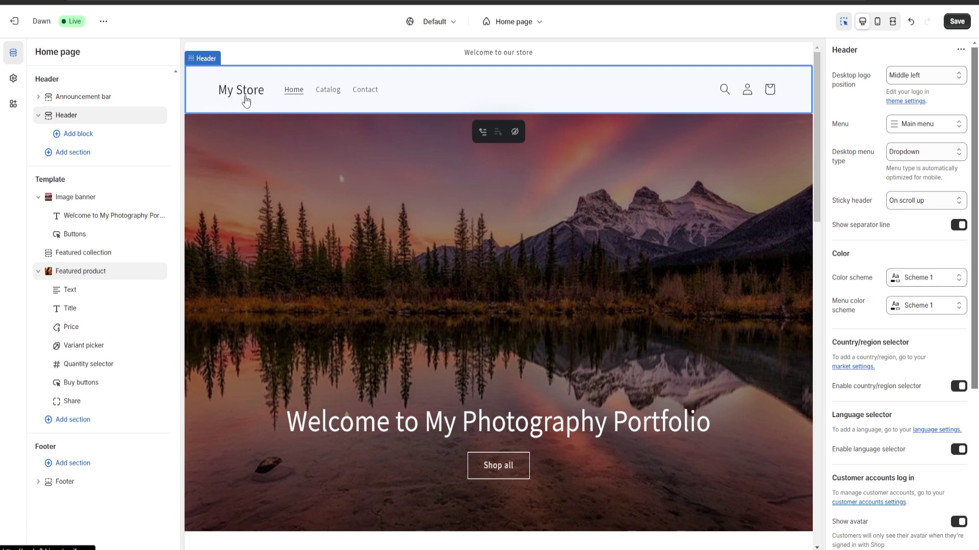
- Save the theme changes and exit the theme editor to the admin's home page
{"action": "left_click", "coordinate": [953, 23]}
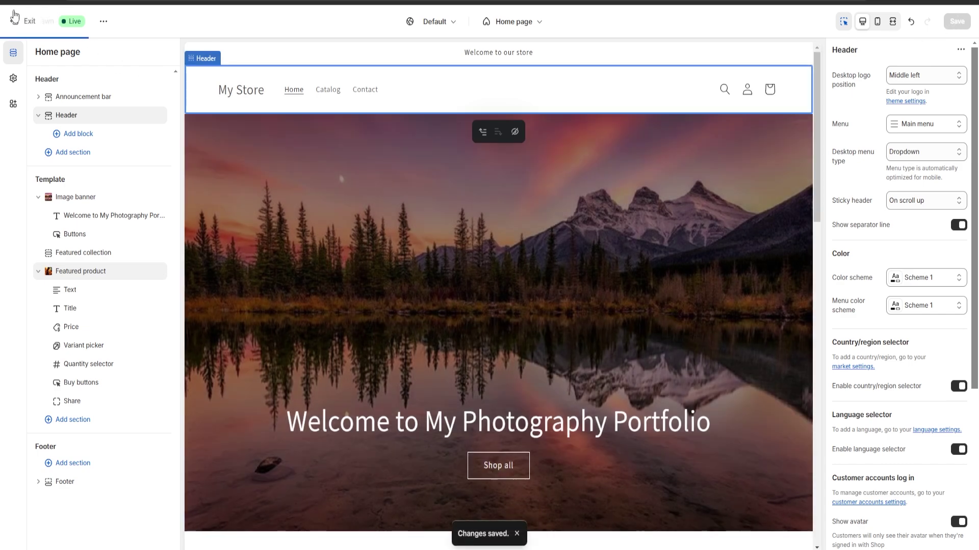
{"action": "left_click", "coordinate": [14, 21]}
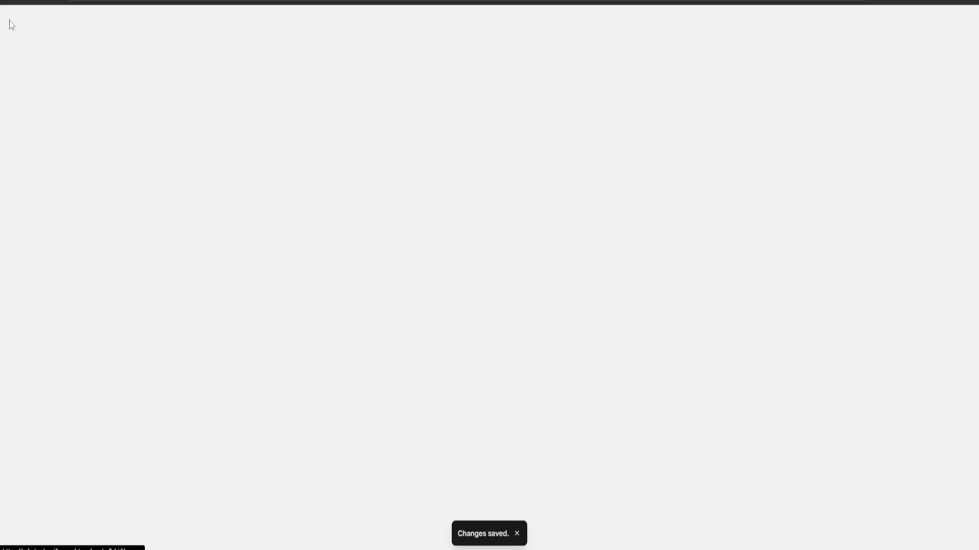
{"action": "left_click", "coordinate": [41, 53]}
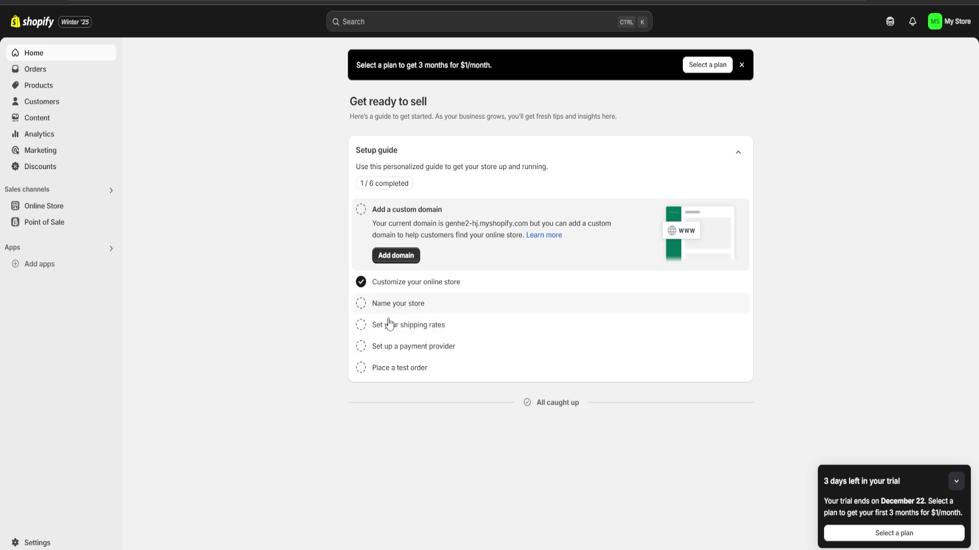
- Name the store "Photography Portfolio" through the setup guide, save the profile and close the settings
{"action": "left_click", "coordinate": [412, 305]}
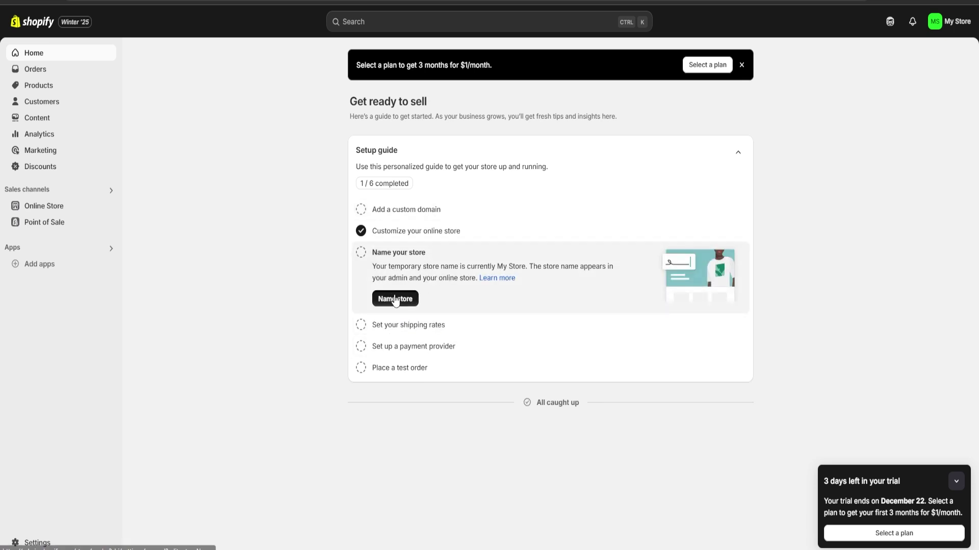
{"action": "left_click", "coordinate": [393, 298]}
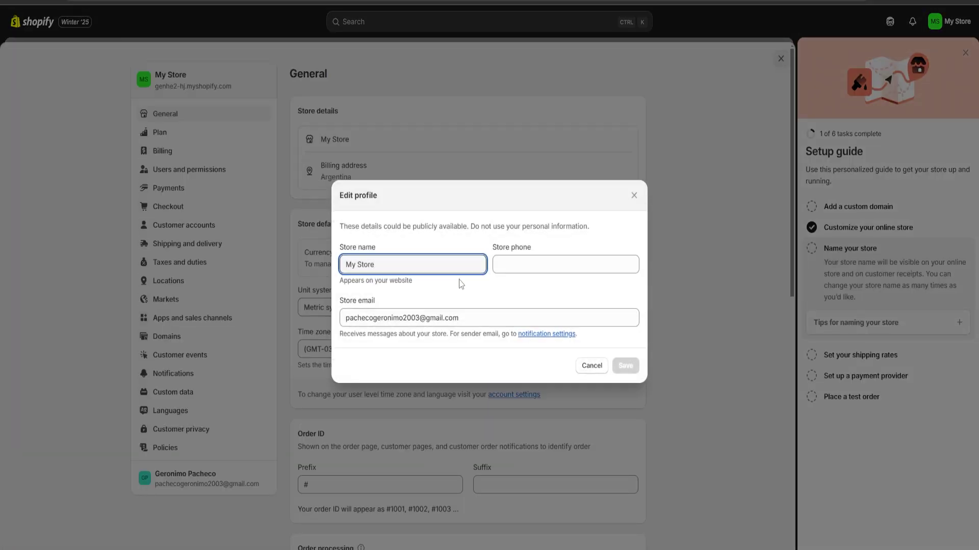
{"action": "left_click_drag", "start_coordinate": [349, 258], "coordinate": [427, 253]}
{"action": "key", "text": "BackSpace"}
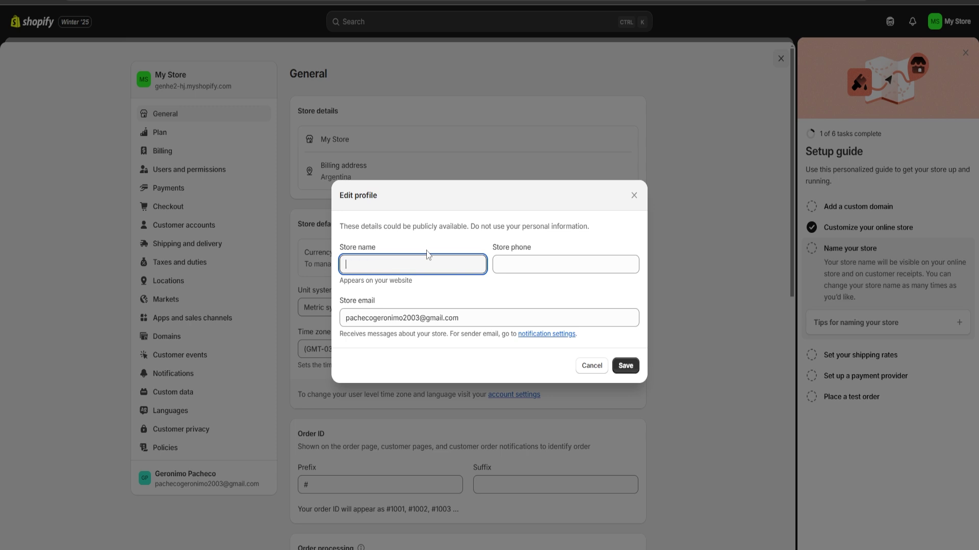
{"action": "type", "text": "Photography Portfolio"}
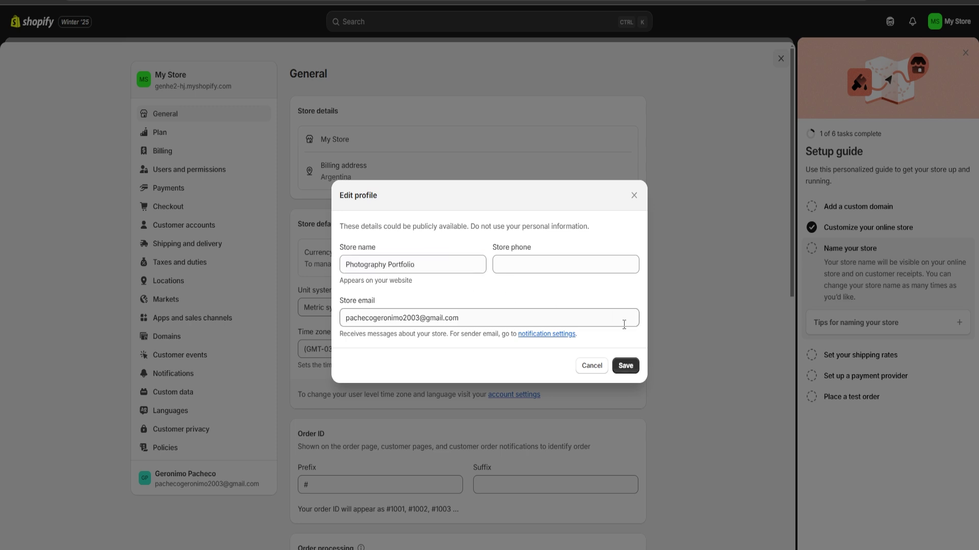
{"action": "left_click", "coordinate": [626, 365]}
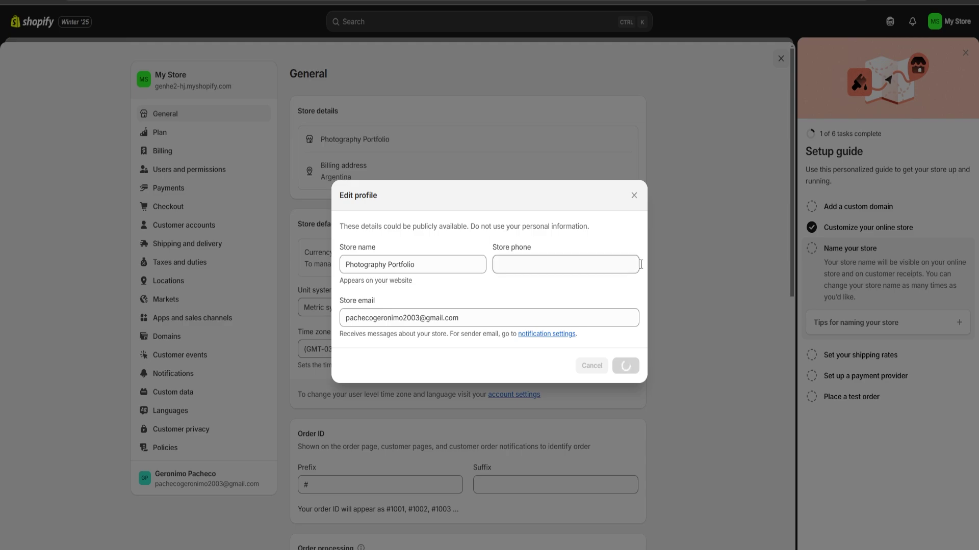
{"action": "key", "text": "Escape"}
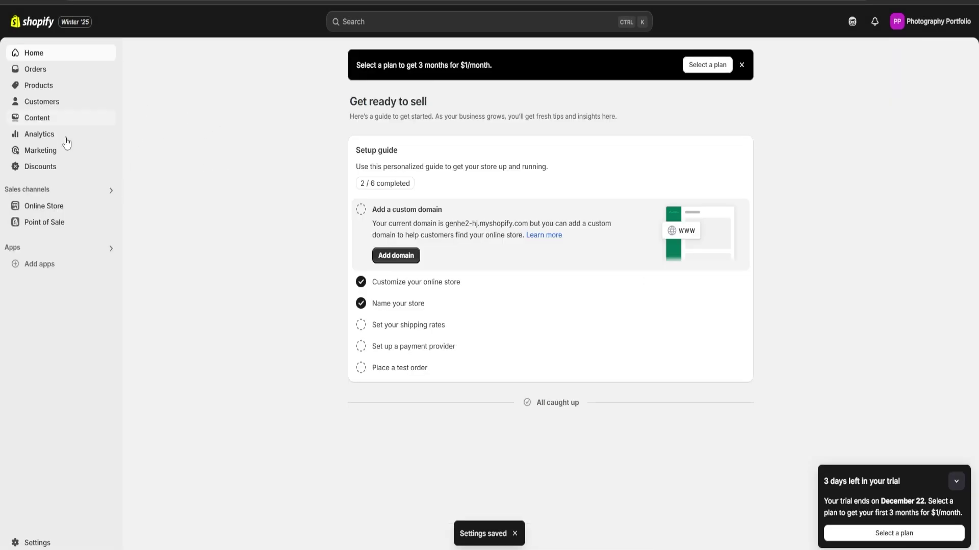
- Preview the Dawn theme's storefront, examine its header, banner, featured products and featured product section, and return to the themes page
{"action": "left_click", "coordinate": [44, 207]}
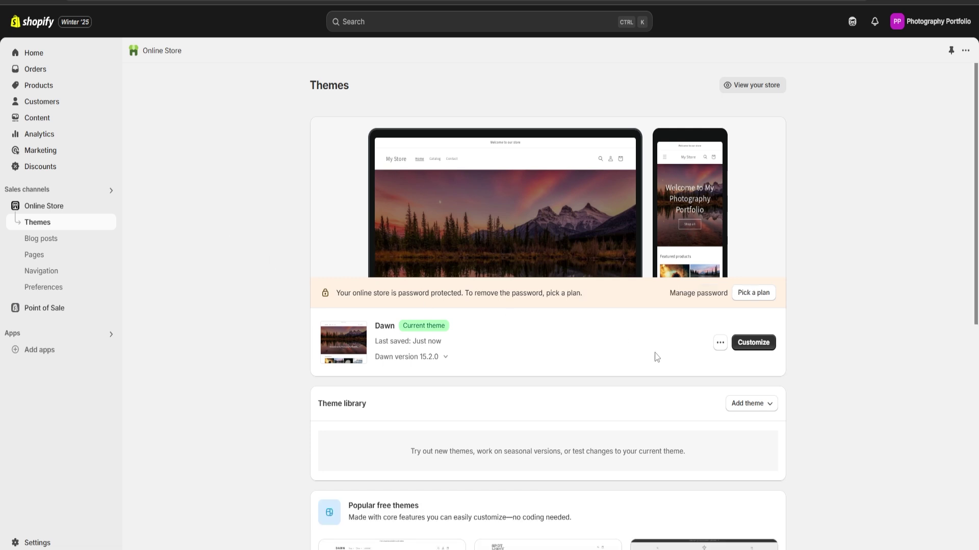
{"action": "left_click", "coordinate": [720, 346]}
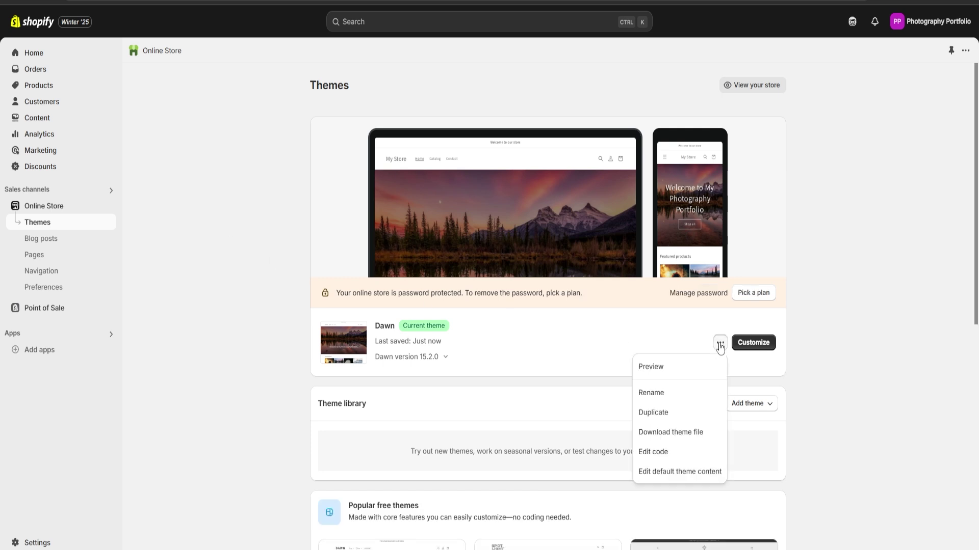
{"action": "left_click", "coordinate": [652, 367]}
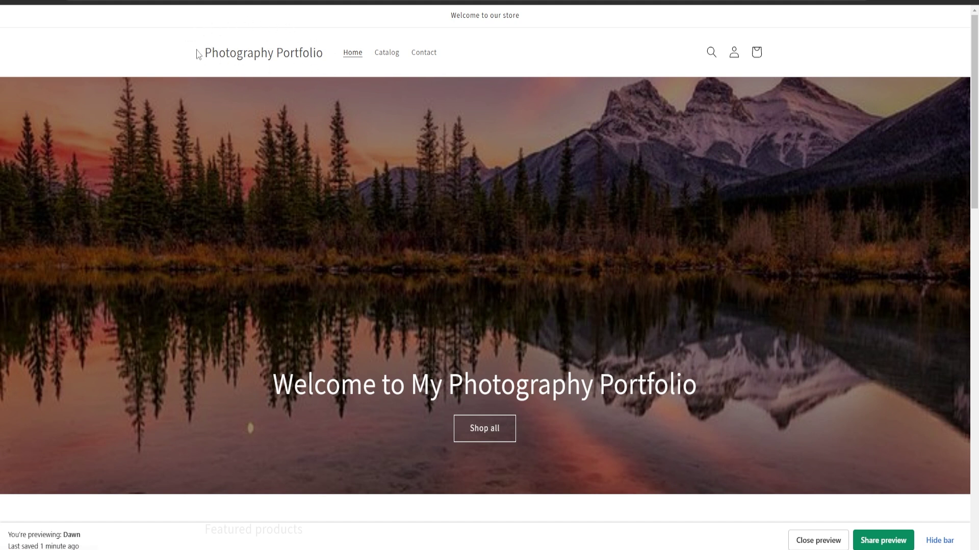
{"action": "scroll", "coordinate": [472, 155], "scroll_direction": "down", "scroll_amount": 3}
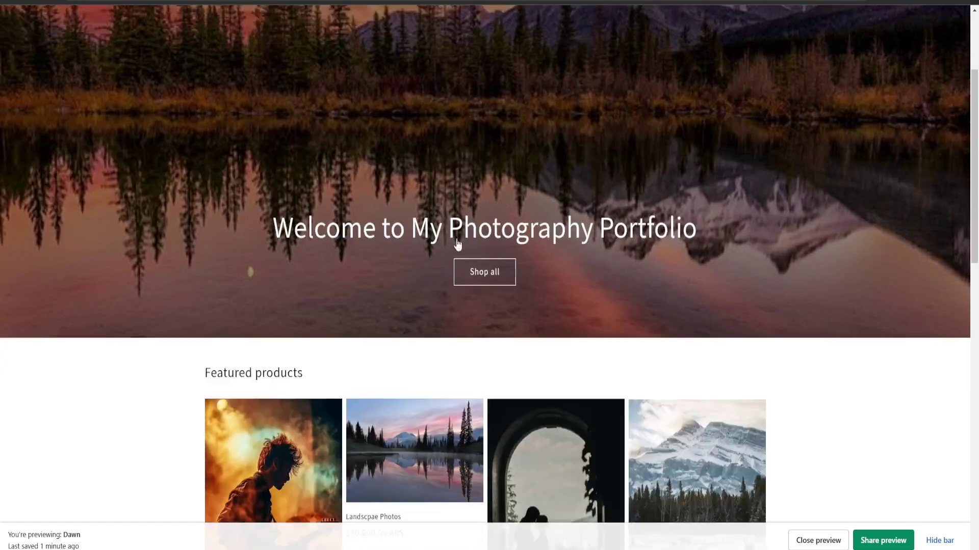
{"action": "scroll", "coordinate": [457, 245], "scroll_direction": "down", "scroll_amount": 10}
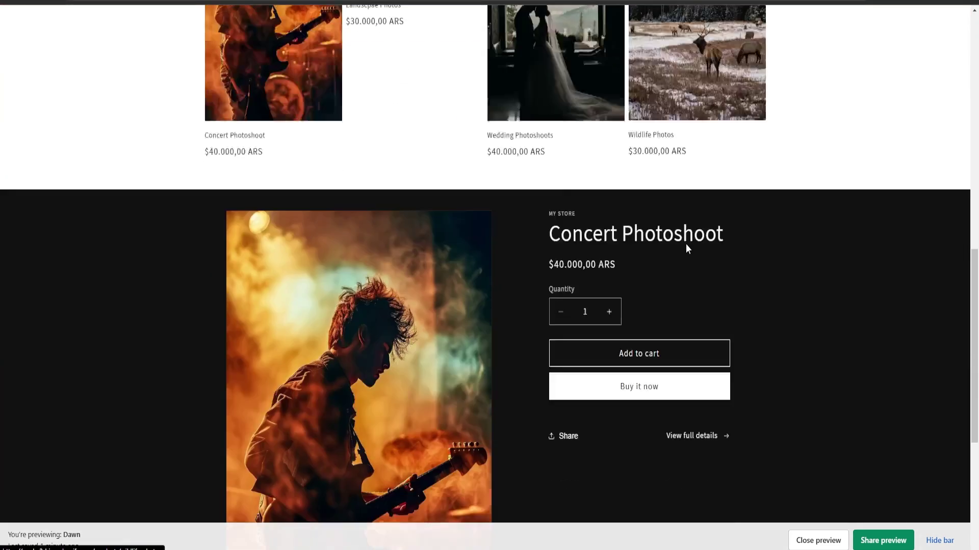
{"action": "scroll", "coordinate": [693, 255], "scroll_direction": "down", "scroll_amount": 4}
{"action": "scroll", "coordinate": [398, 194], "scroll_direction": "down", "scroll_amount": 2}
{"action": "scroll", "coordinate": [417, 249], "scroll_direction": "up", "scroll_amount": 4}
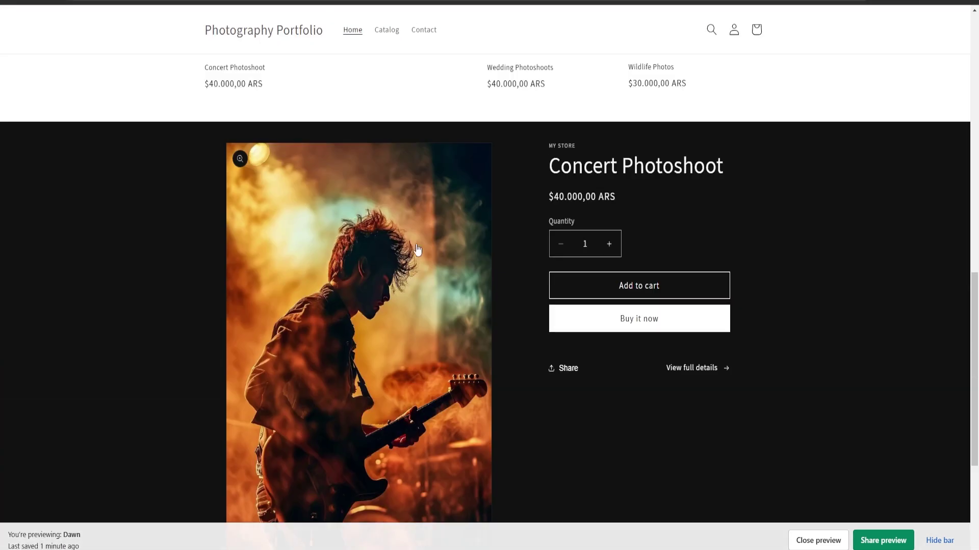
{"action": "scroll", "coordinate": [416, 249], "scroll_direction": "up", "scroll_amount": 8}
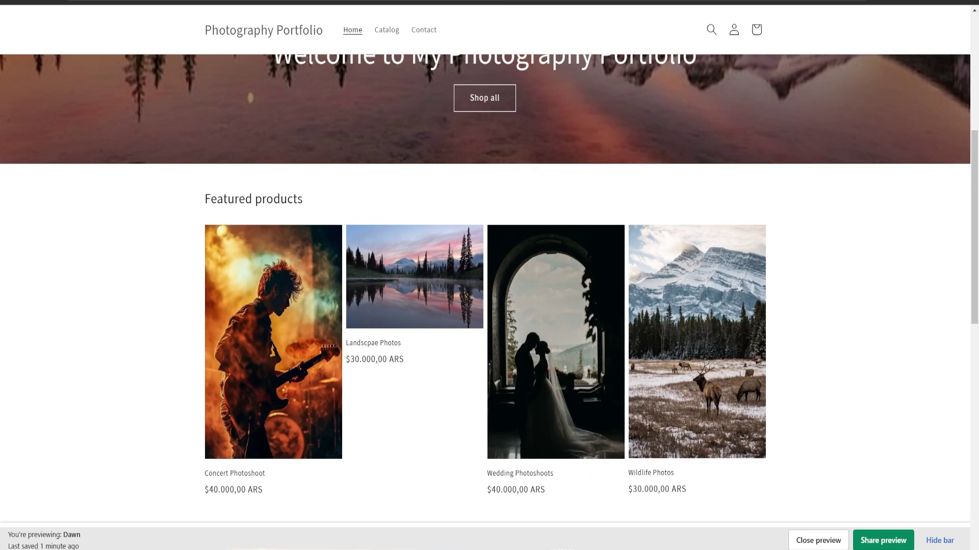
{"action": "key", "text": "ctrl+w"}
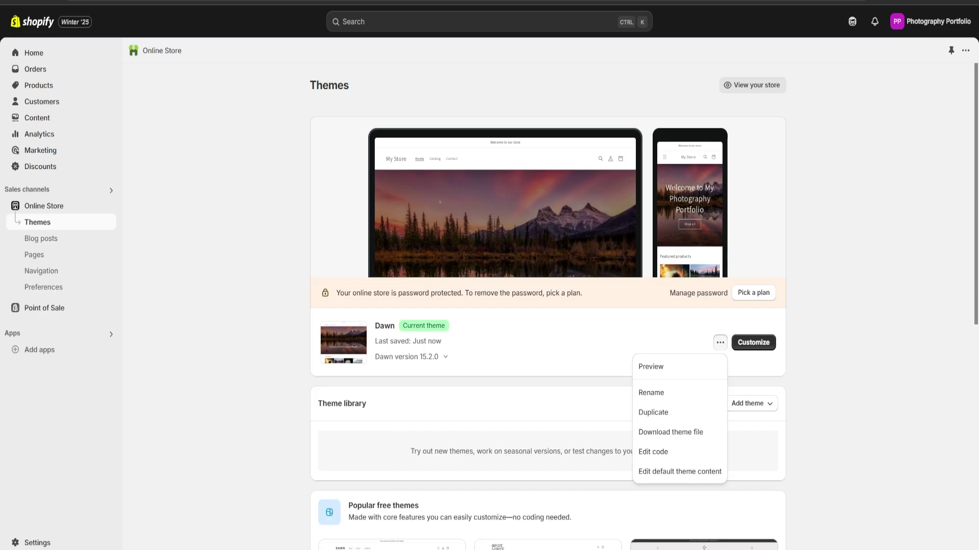
{"action": "left_click", "coordinate": [250, 268]}
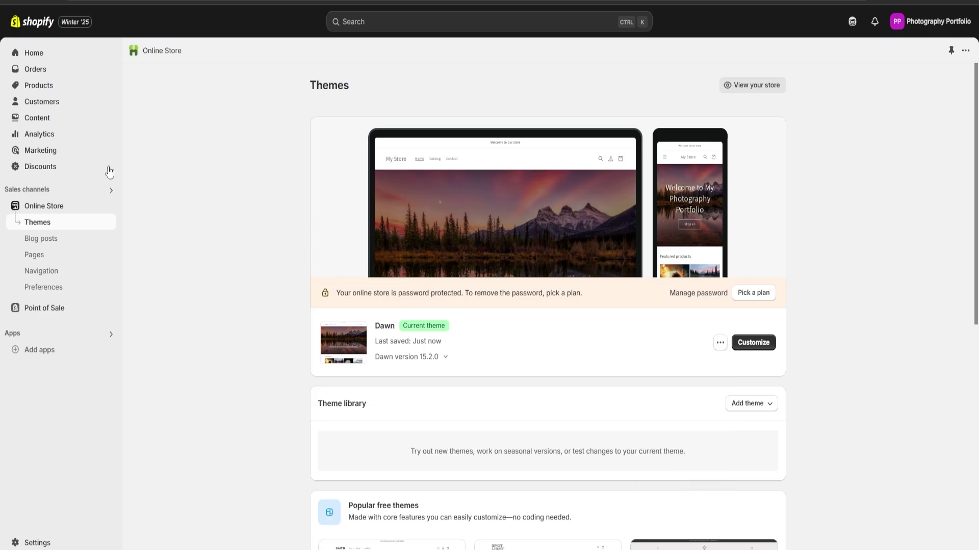
- Examine the store's analytics dashboard, including the sales, sessions, orders and average order value reports
{"action": "left_click", "coordinate": [54, 136]}
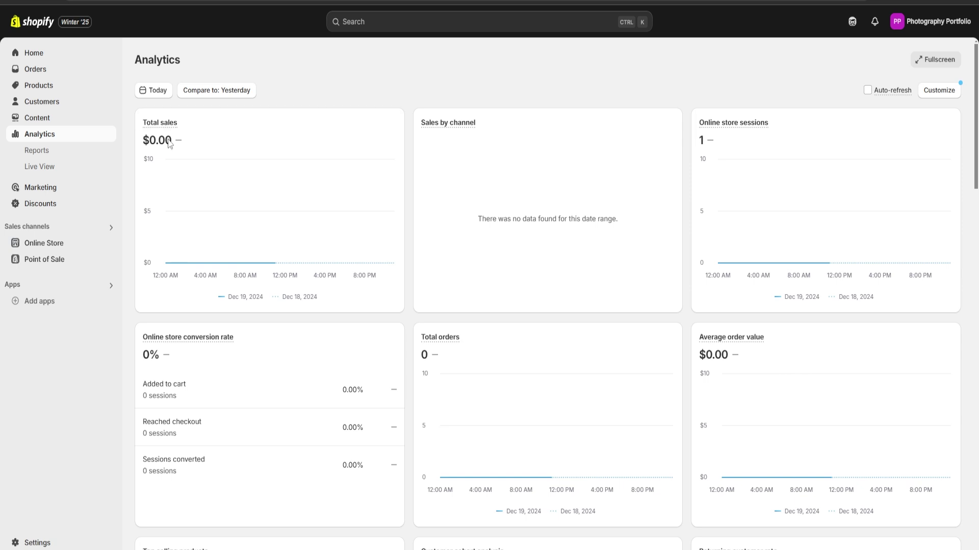
{"action": "mouse_move", "coordinate": [155, 128]}
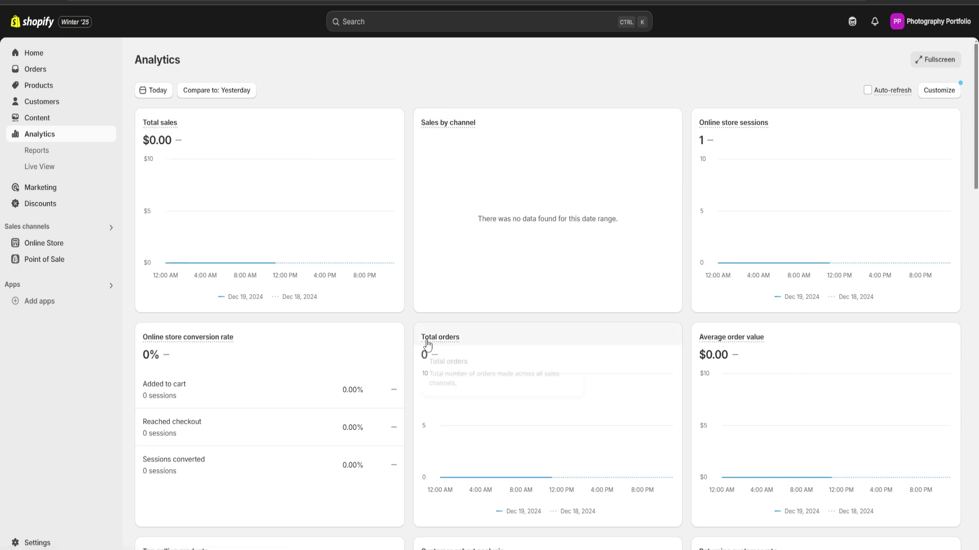
{"action": "mouse_move", "coordinate": [756, 346]}
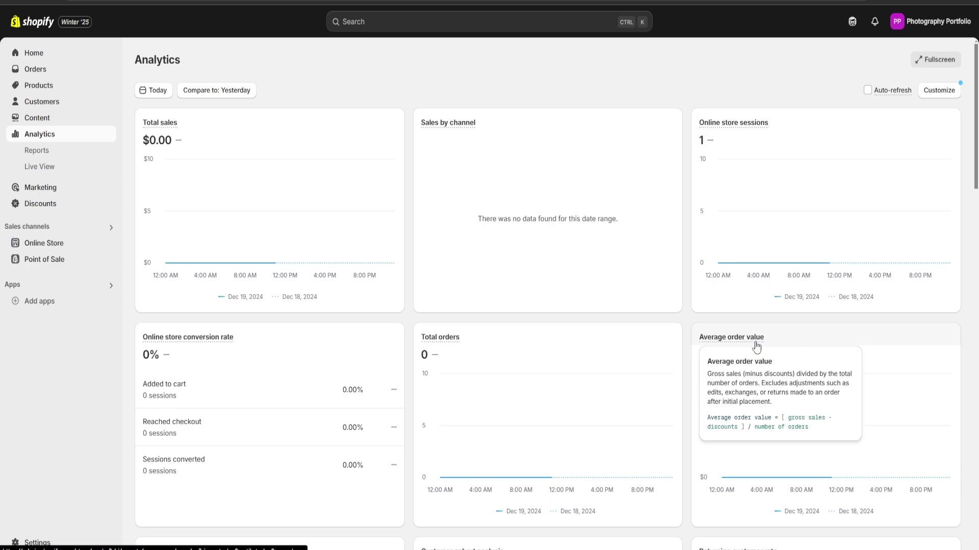
{"action": "scroll", "coordinate": [685, 354], "scroll_direction": "down", "scroll_amount": 15}
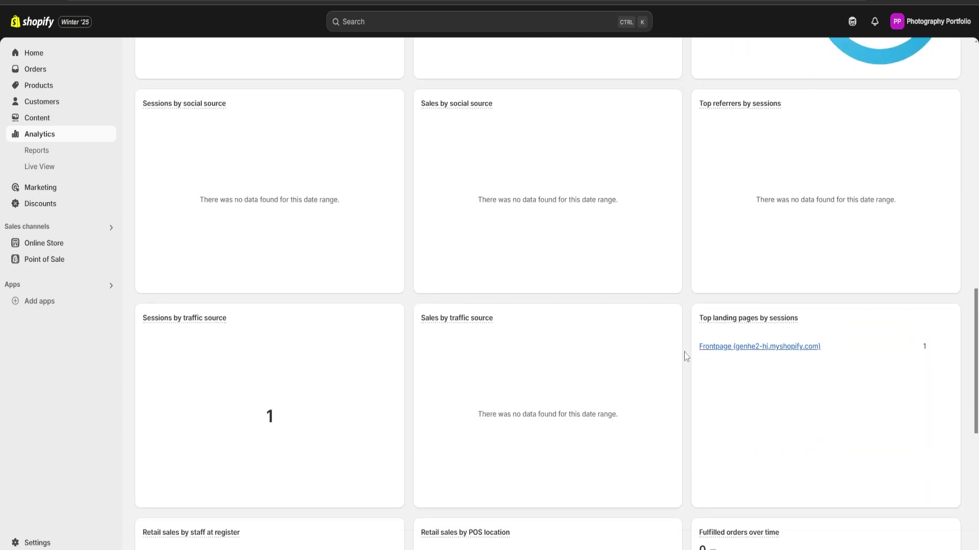
{"action": "scroll", "coordinate": [684, 353], "scroll_direction": "down", "scroll_amount": 8}
{"action": "scroll", "coordinate": [683, 353], "scroll_direction": "up", "scroll_amount": 11}
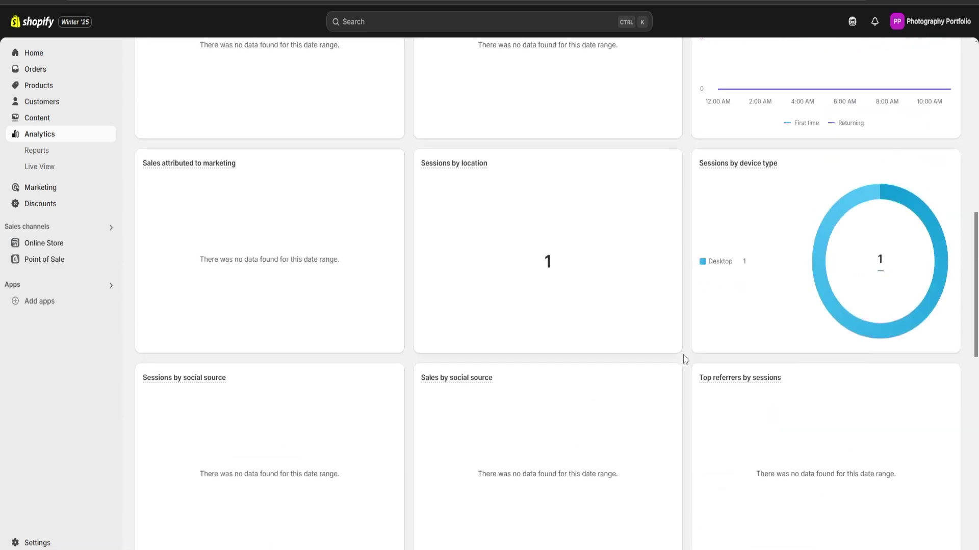
{"action": "scroll", "coordinate": [685, 358], "scroll_direction": "up", "scroll_amount": 8}
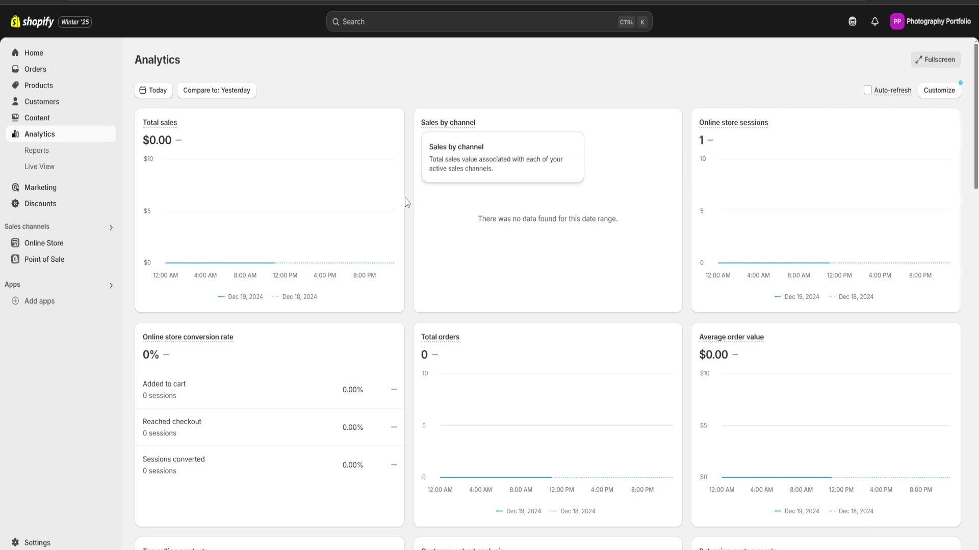
{"action": "scroll", "coordinate": [406, 224], "scroll_direction": "down", "scroll_amount": 15}
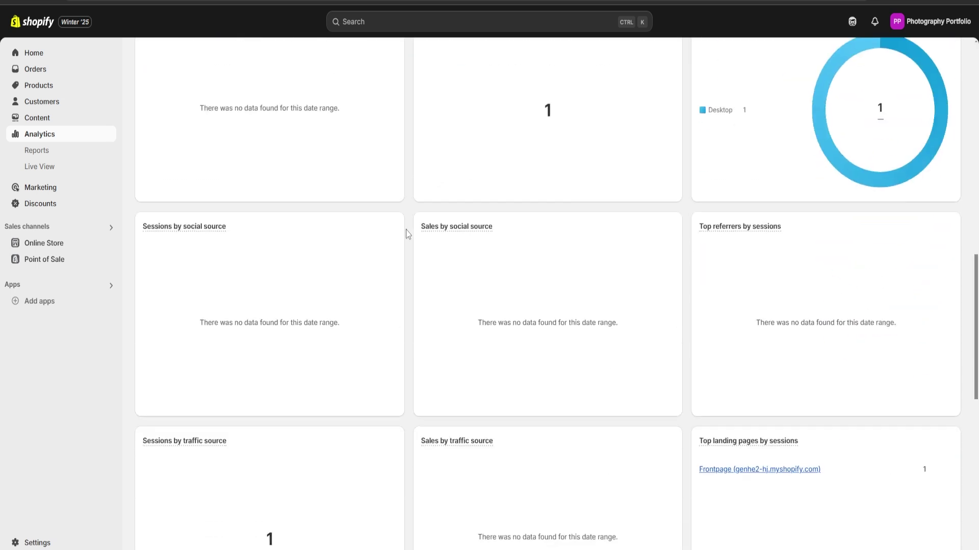
{"action": "scroll", "coordinate": [407, 234], "scroll_direction": "down", "scroll_amount": 10}
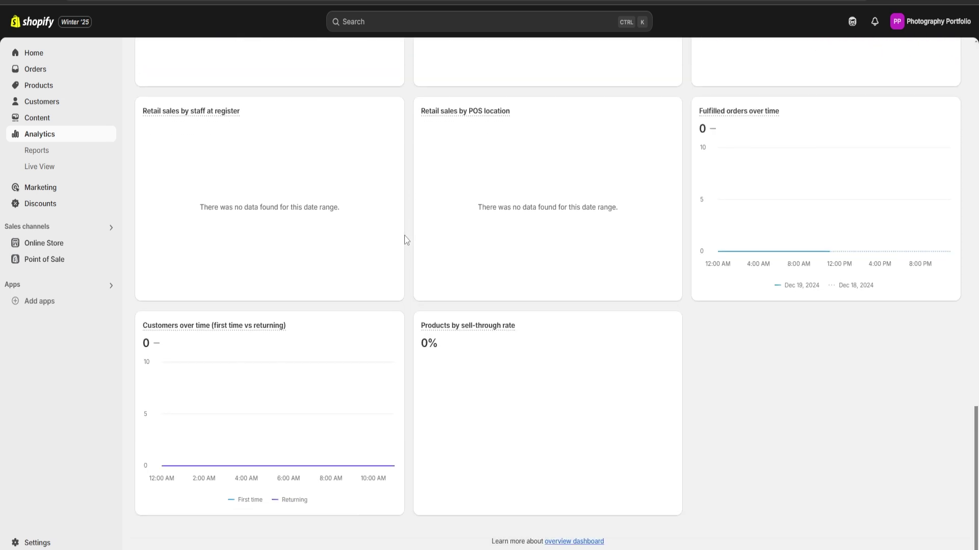
{"action": "scroll", "coordinate": [406, 239], "scroll_direction": "up", "scroll_amount": 15}
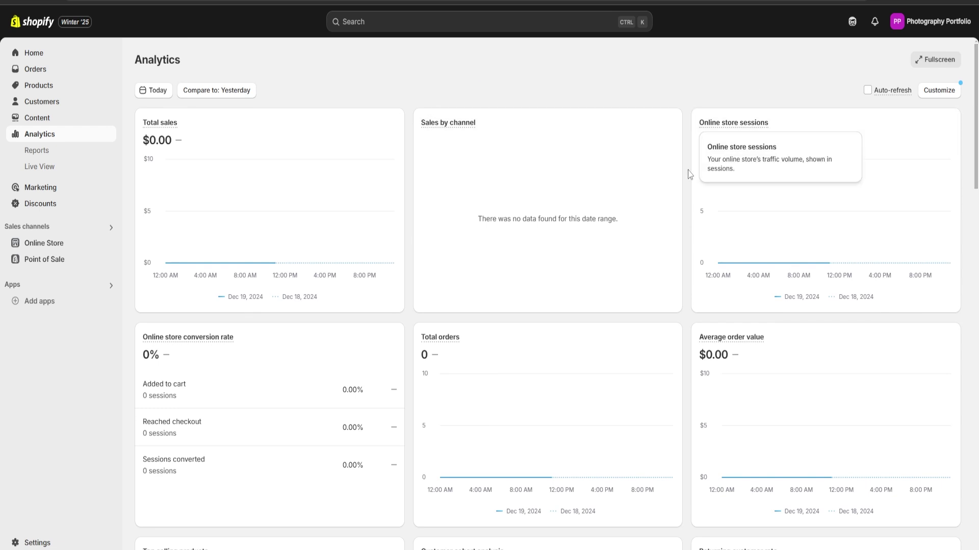
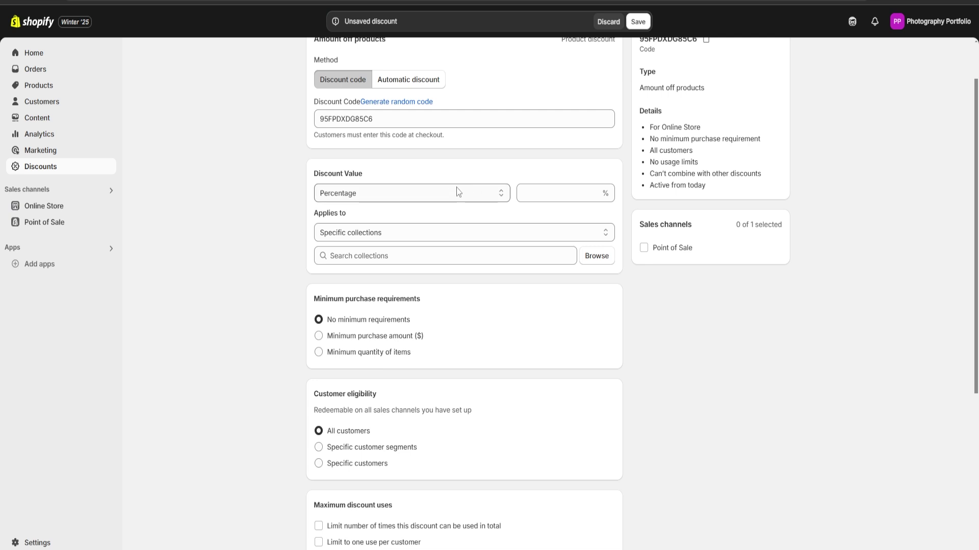
- Set the discount code's value to a percentage of 10%
{"action": "left_click", "coordinate": [450, 198]}
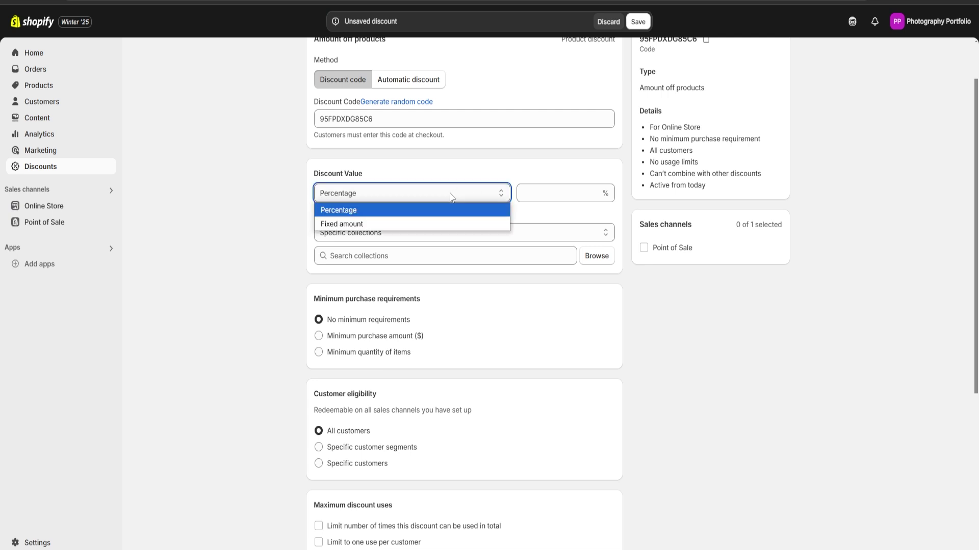
{"action": "left_click", "coordinate": [348, 211]}
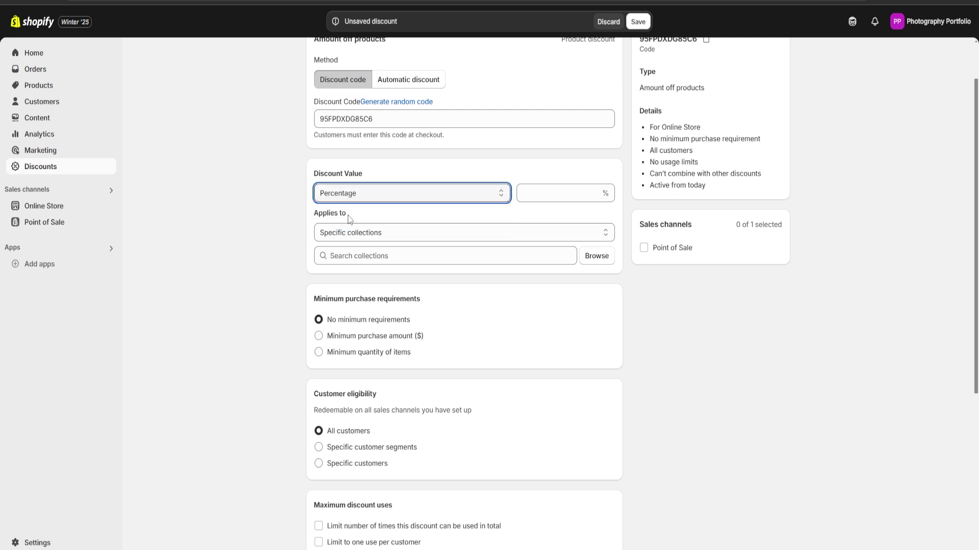
{"action": "left_click", "coordinate": [550, 192]}
{"action": "type", "text": "10"}
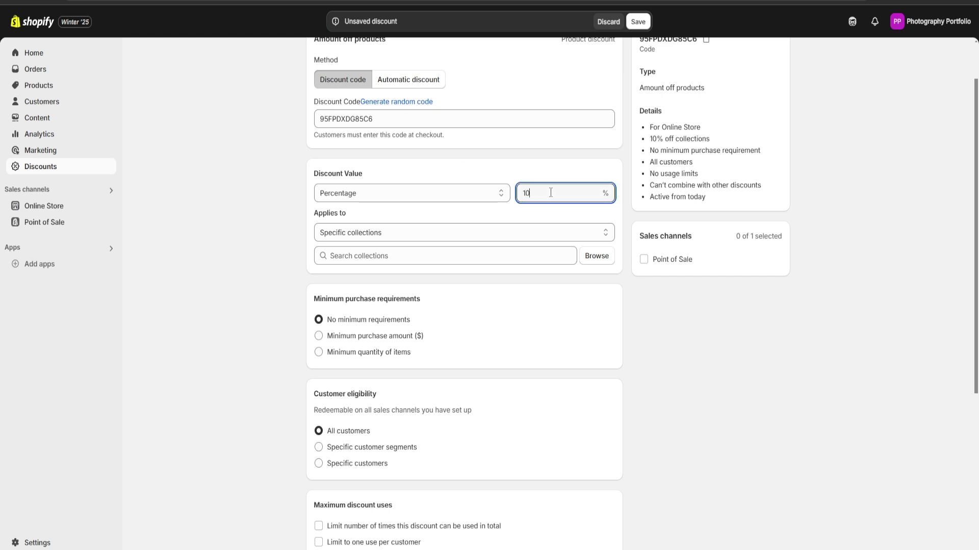
{"action": "left_click", "coordinate": [547, 167]}
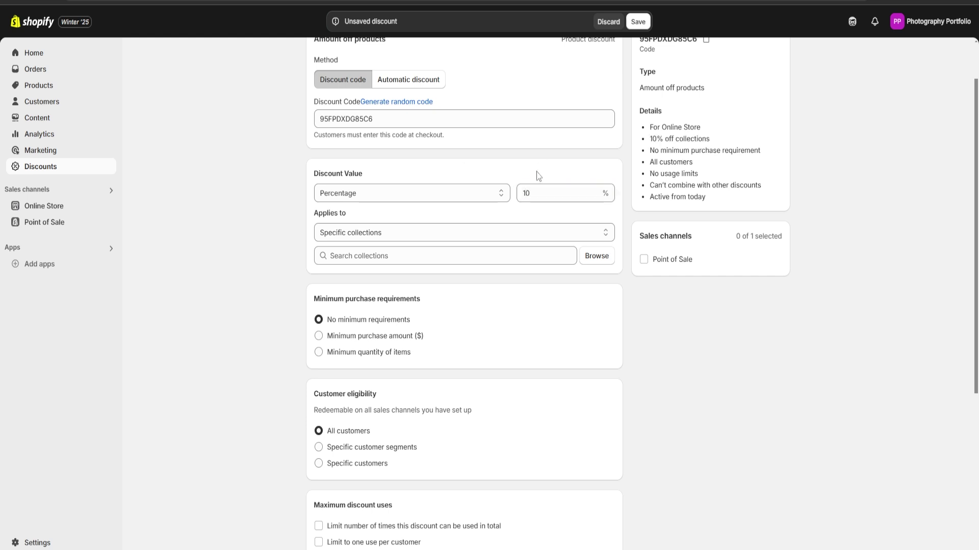
- Apply the discount to the Home page collection
{"action": "scroll", "coordinate": [530, 168], "scroll_direction": "down", "scroll_amount": 2}
{"action": "scroll", "coordinate": [561, 198], "scroll_direction": "up", "scroll_amount": 1}
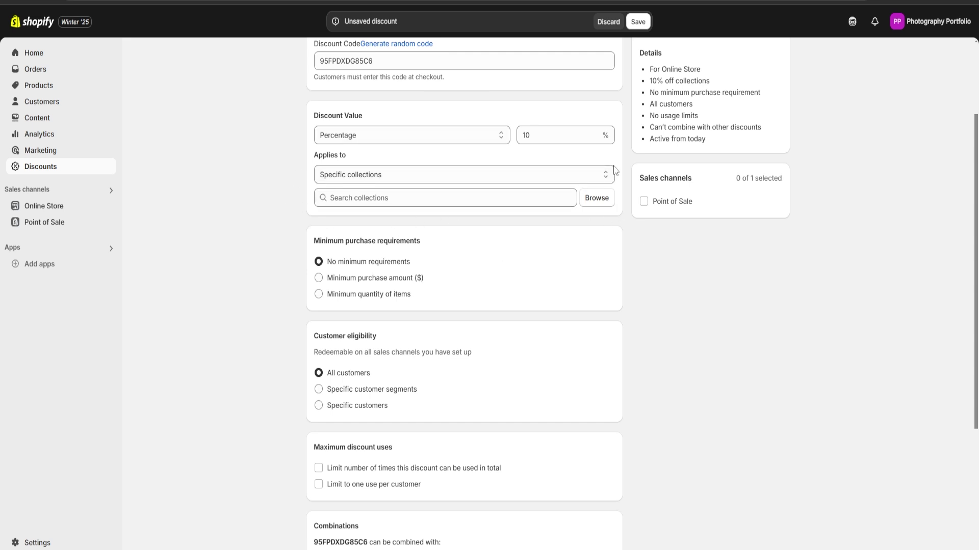
{"action": "left_click", "coordinate": [599, 200]}
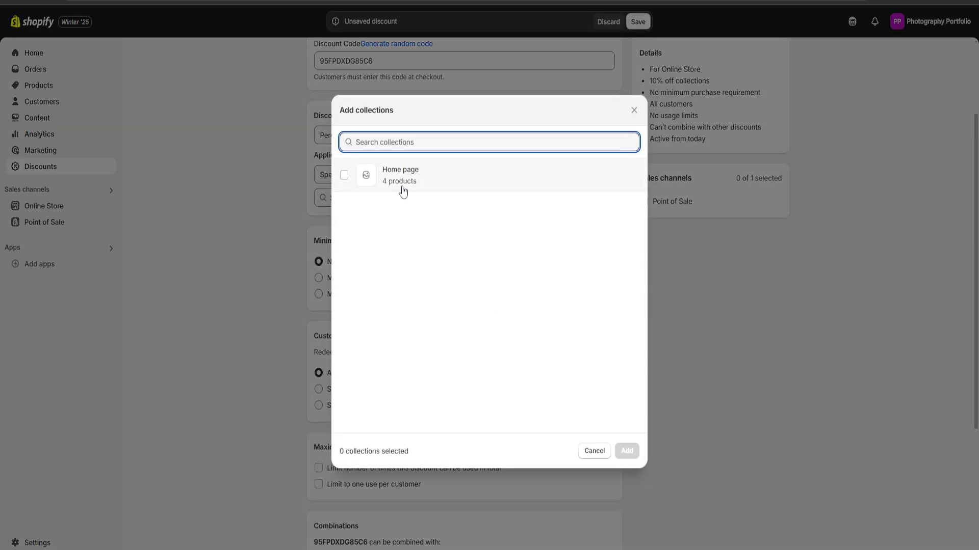
{"action": "left_click", "coordinate": [345, 176]}
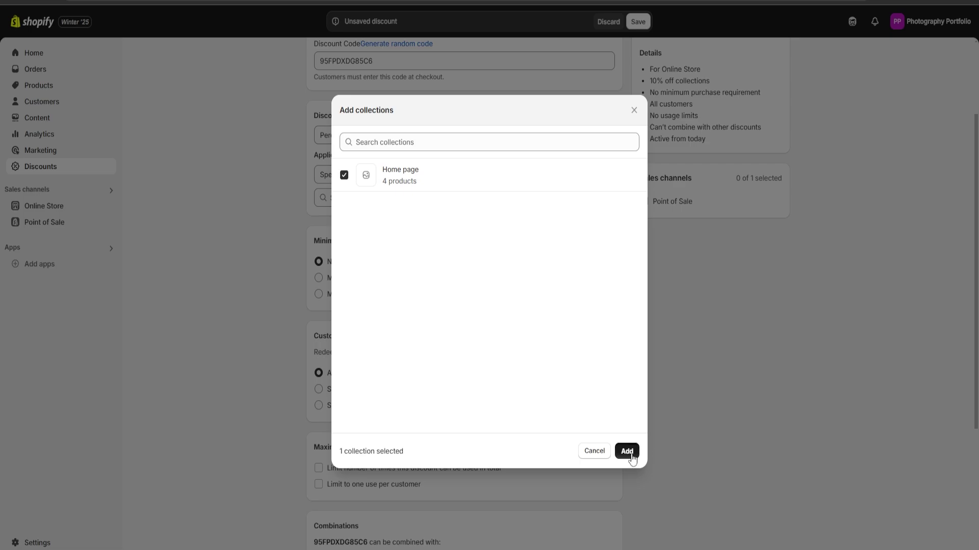
{"action": "left_click", "coordinate": [627, 452]}
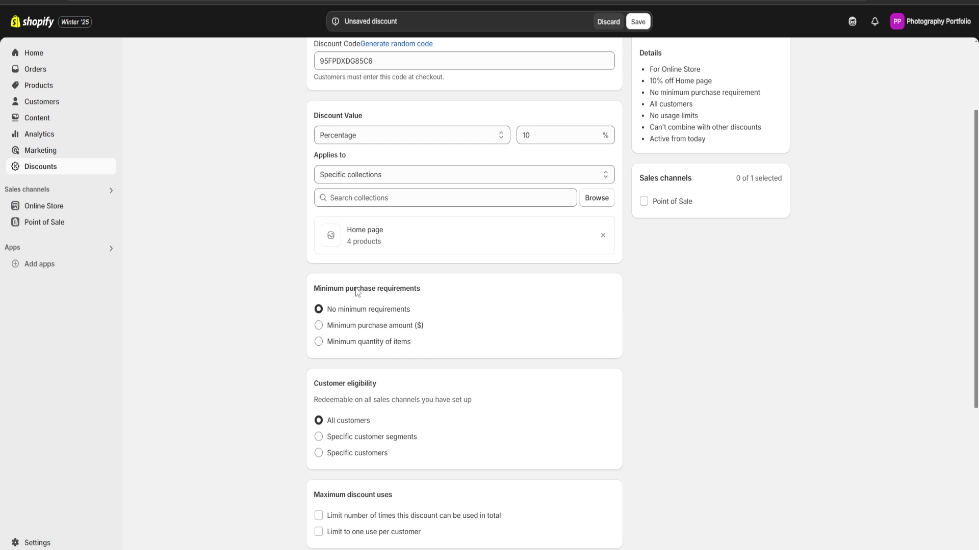
- Examine the discount's minimum purchase requirements, customer eligibility, maximum discount uses and combinations options
{"action": "scroll", "coordinate": [452, 292], "scroll_direction": "down", "scroll_amount": 2}
{"action": "left_click_drag", "start_coordinate": [314, 173], "coordinate": [443, 179]}
{"action": "left_click", "coordinate": [421, 179]}
{"action": "left_click_drag", "start_coordinate": [310, 174], "coordinate": [444, 186]}
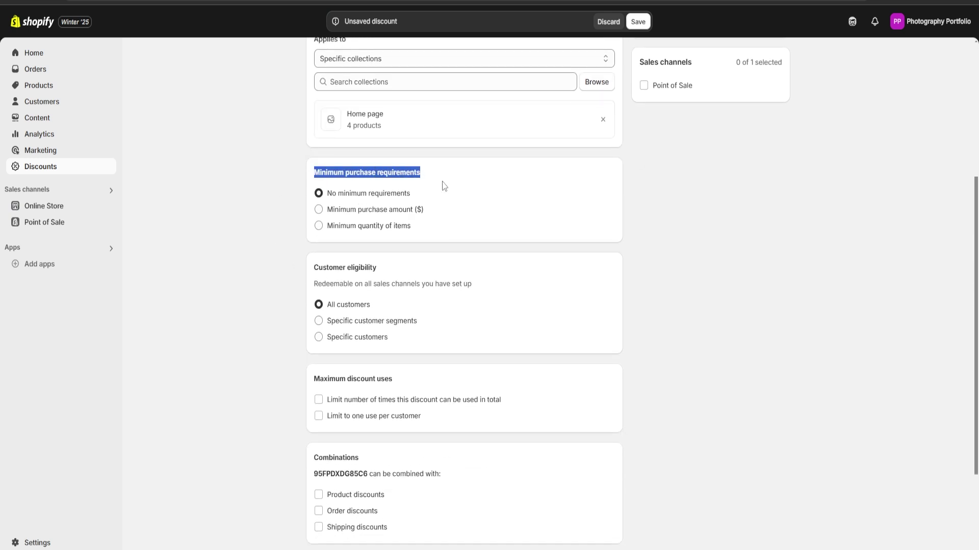
{"action": "scroll", "coordinate": [453, 188], "scroll_direction": "down", "scroll_amount": 1}
{"action": "left_click", "coordinate": [481, 182]}
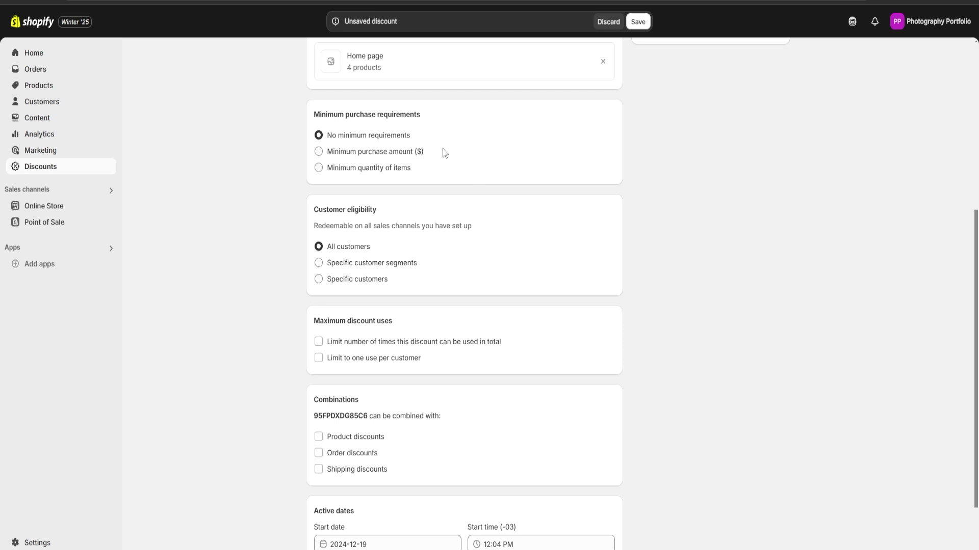
{"action": "left_click_drag", "start_coordinate": [315, 114], "coordinate": [431, 122]}
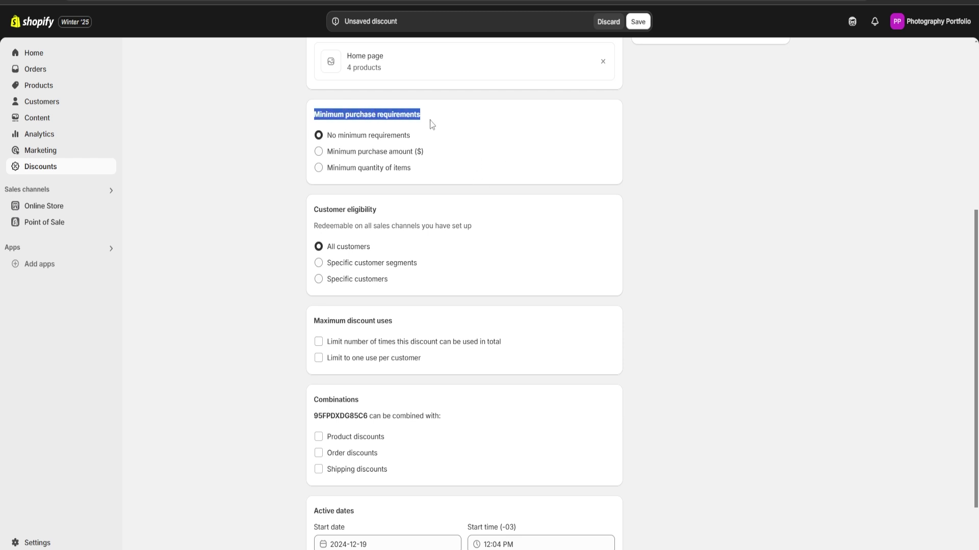
{"action": "left_click", "coordinate": [465, 143]}
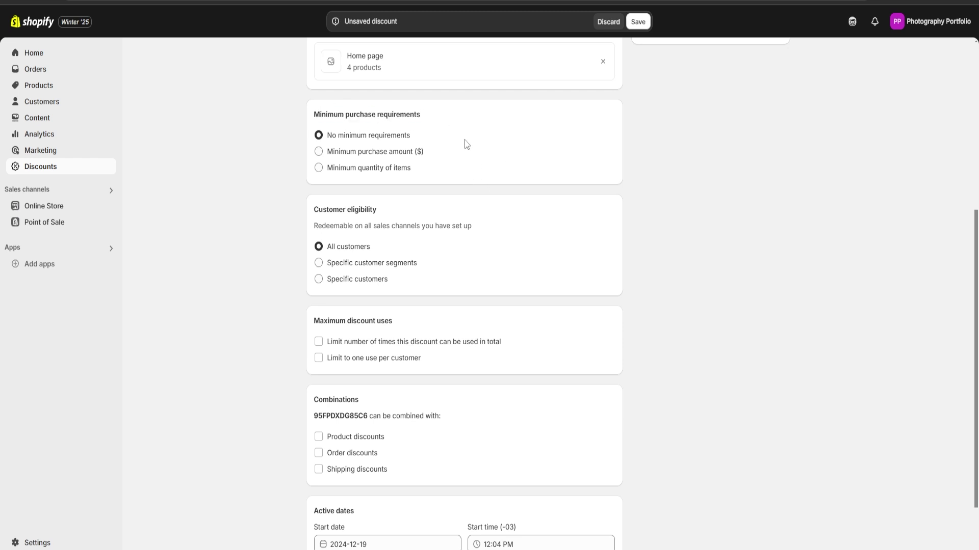
{"action": "left_click_drag", "start_coordinate": [316, 210], "coordinate": [395, 214]}
{"action": "left_click", "coordinate": [406, 214]}
{"action": "scroll", "coordinate": [406, 214], "scroll_direction": "down", "scroll_amount": 1}
{"action": "left_click_drag", "start_coordinate": [315, 247], "coordinate": [413, 252]}
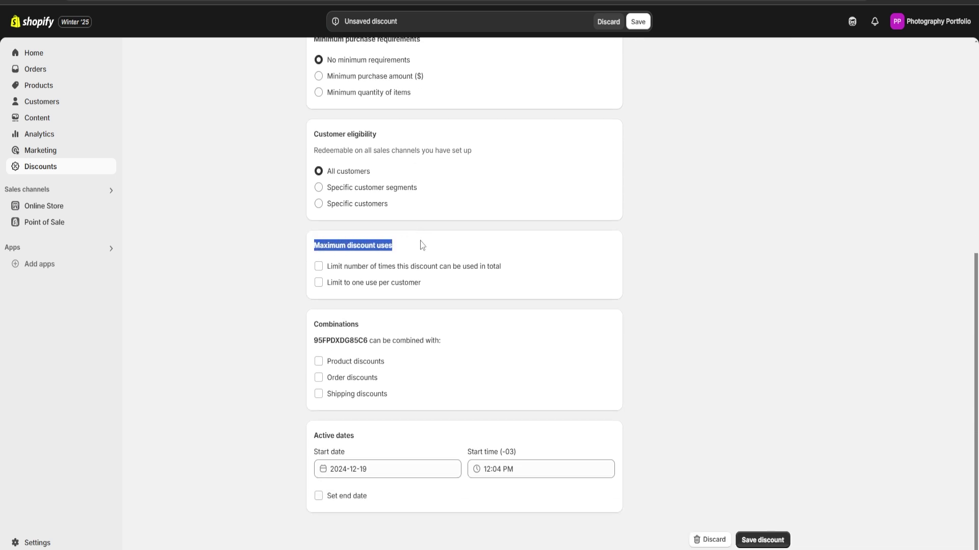
{"action": "left_click", "coordinate": [423, 245]}
{"action": "left_click_drag", "start_coordinate": [316, 323], "coordinate": [368, 328]}
{"action": "left_click", "coordinate": [370, 329]}
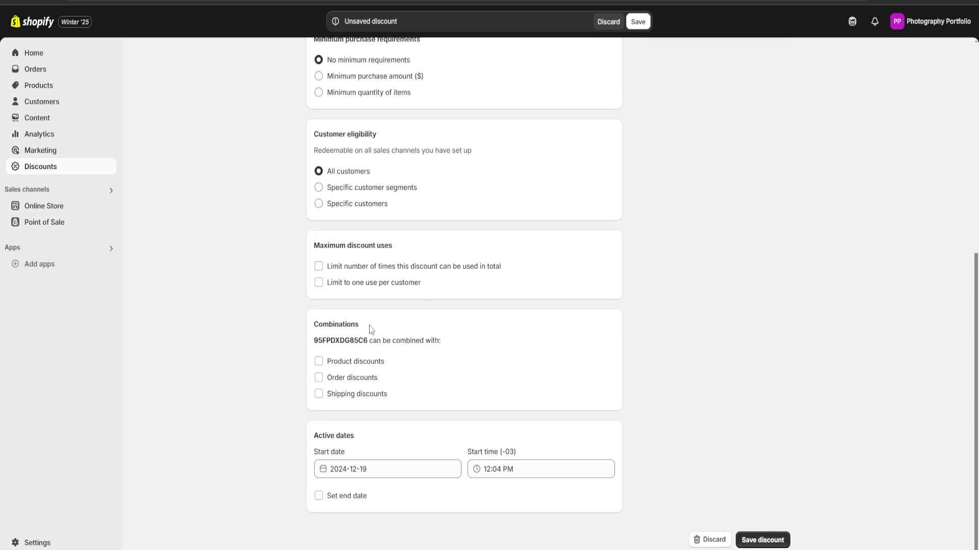
- Give the discount an end date of 2024-12-26, save it and return to the discounts list
{"action": "left_click", "coordinate": [319, 496]}
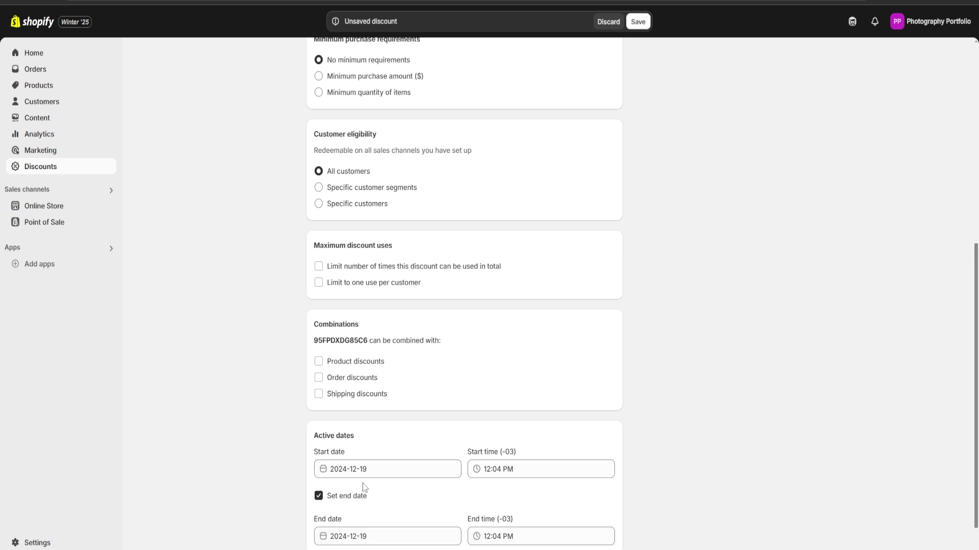
{"action": "scroll", "coordinate": [365, 488], "scroll_direction": "down", "scroll_amount": 1}
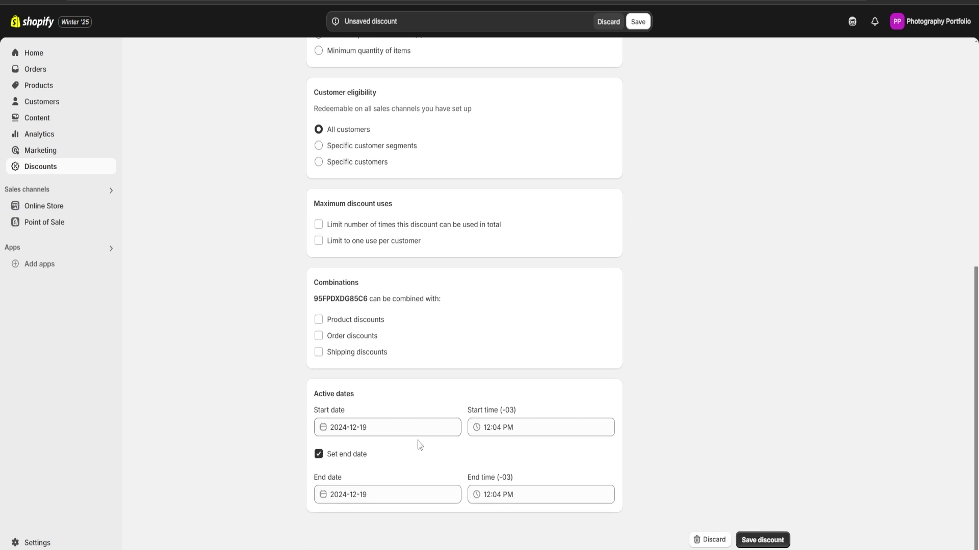
{"action": "left_click", "coordinate": [372, 496]}
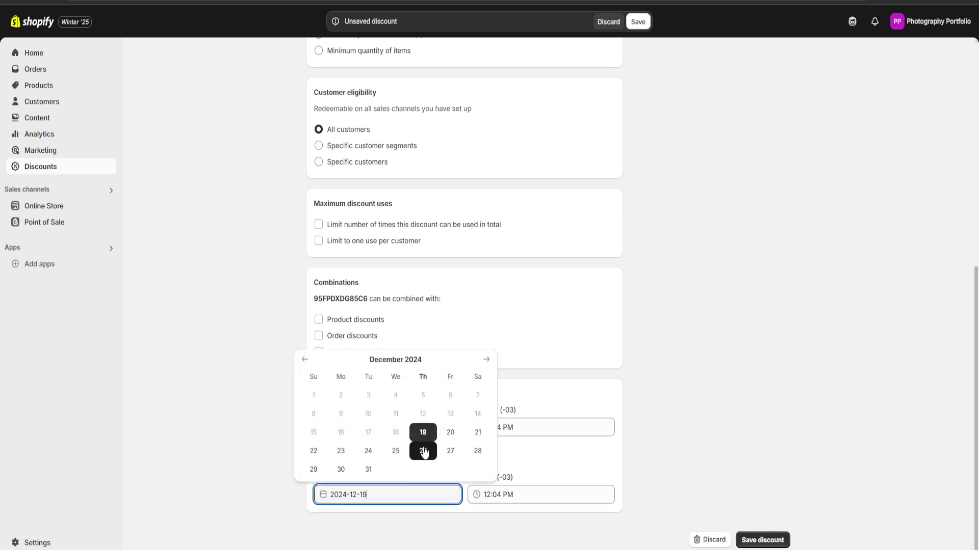
{"action": "left_click", "coordinate": [424, 452]}
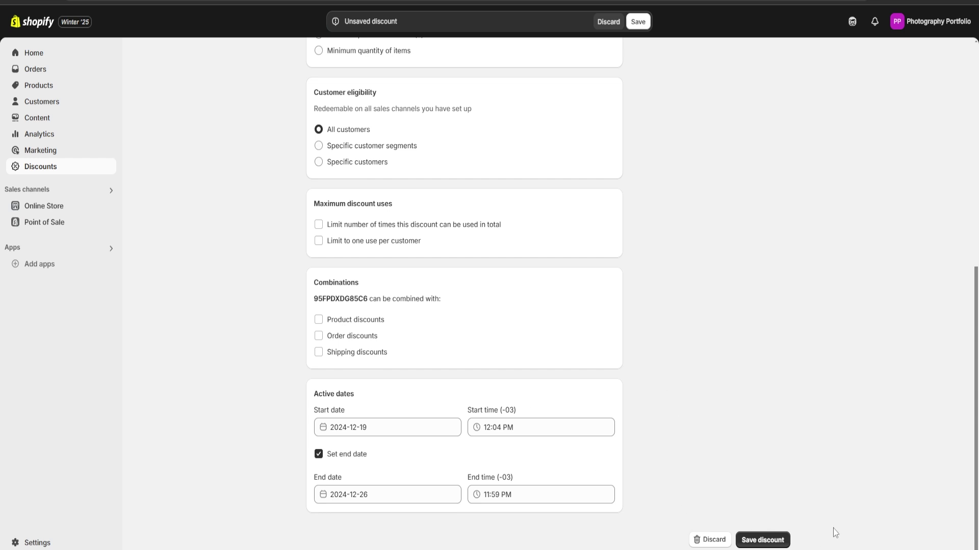
{"action": "left_click", "coordinate": [759, 540]}
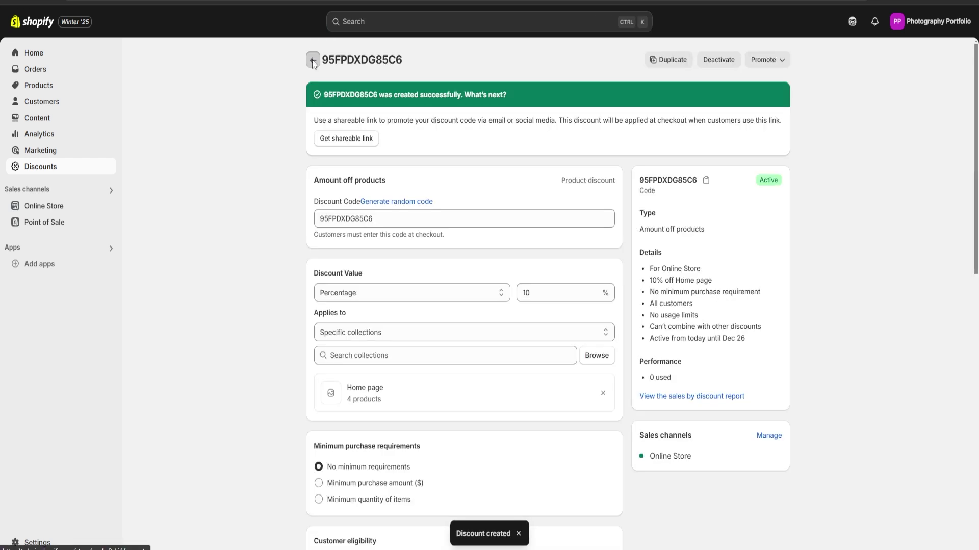
{"action": "left_click", "coordinate": [312, 60]}
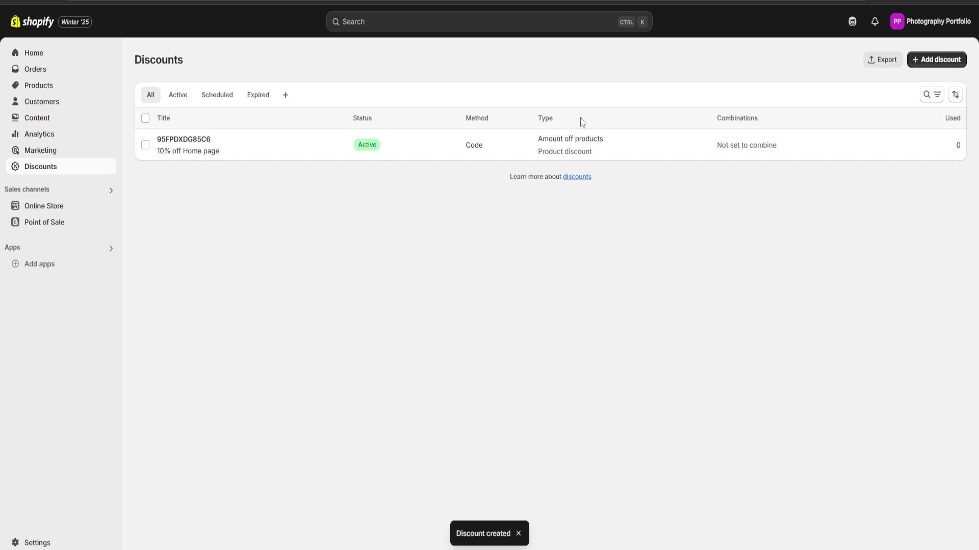